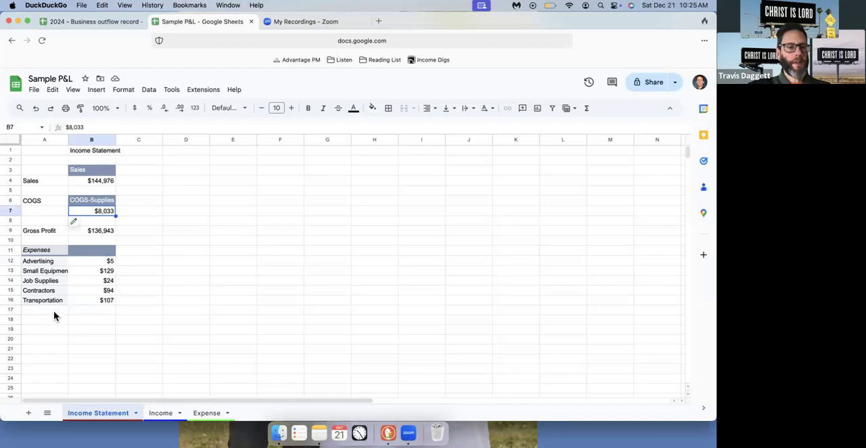
Enter the label "Total Expenses" in A17 below the expense categories and right-align it
type("Total Expense")
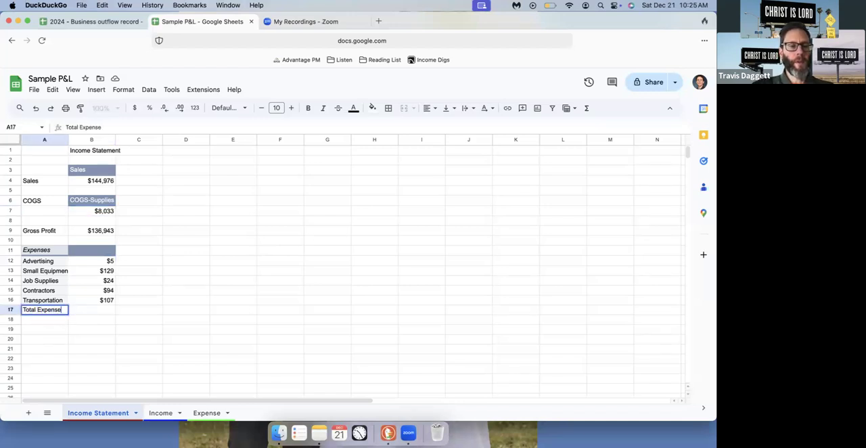
type("s")
key("Return")
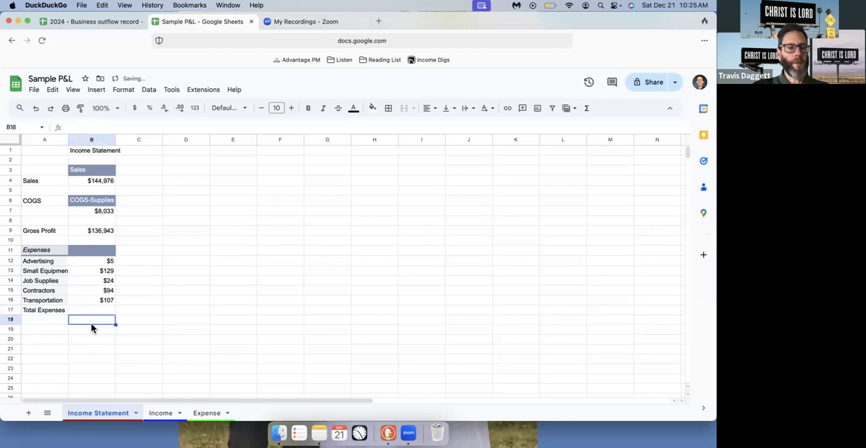
left_click(55, 310)
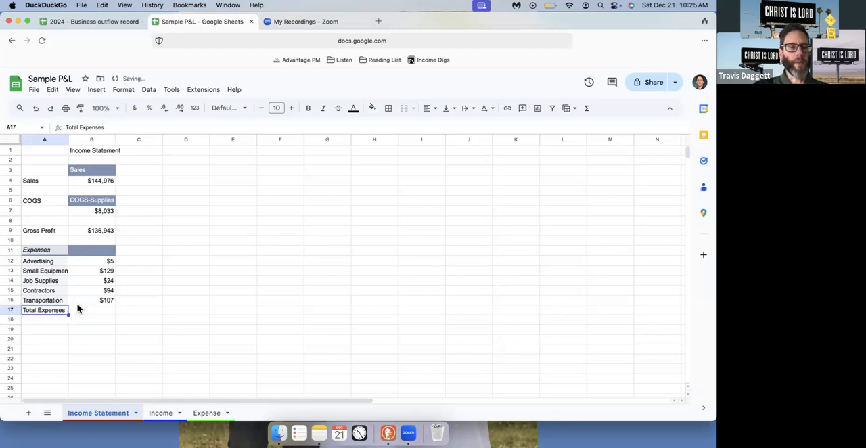
left_click(429, 109)
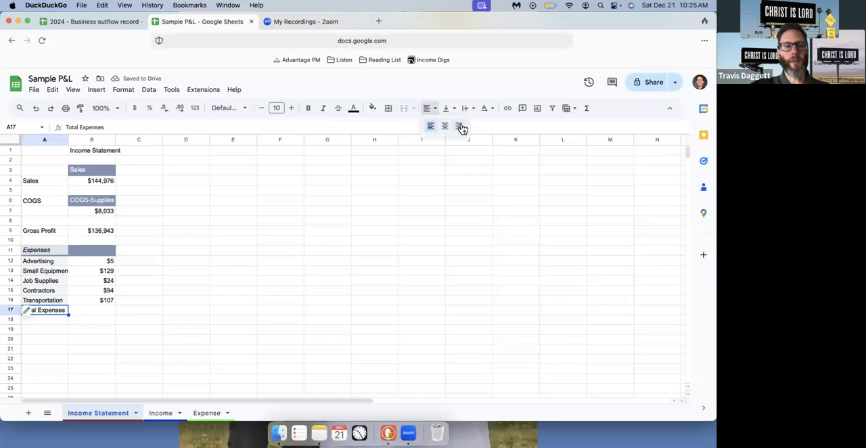
left_click(459, 126)
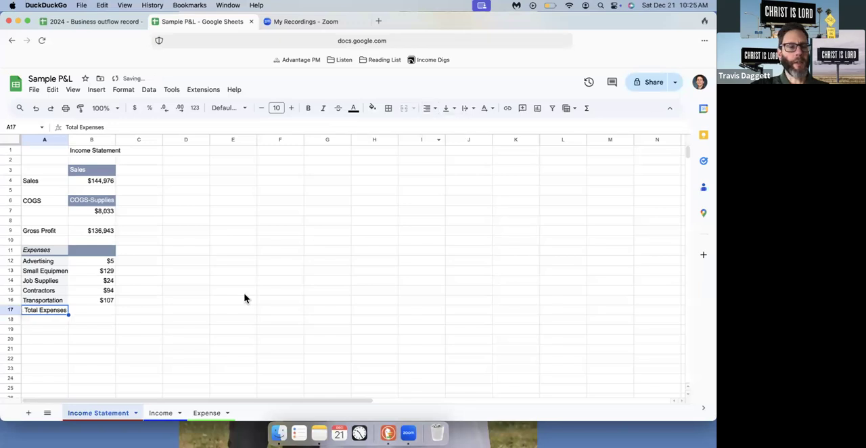
Enter a SUM formula in B17 that totals the expense amounts in B12:B16
left_click(95, 313)
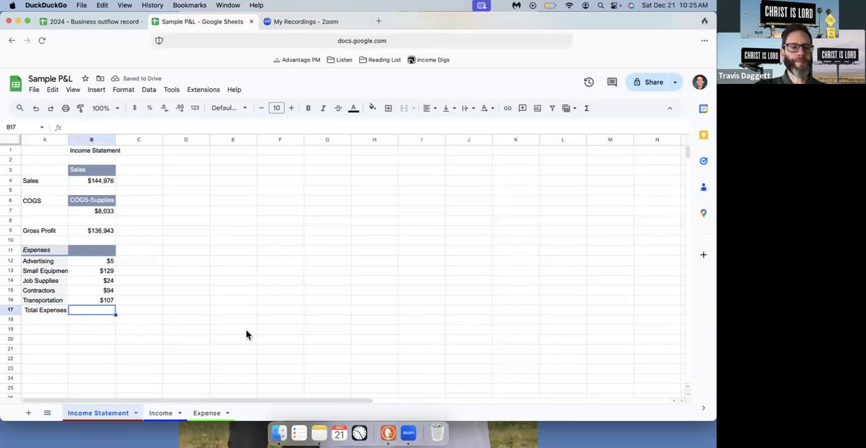
type("=sum")
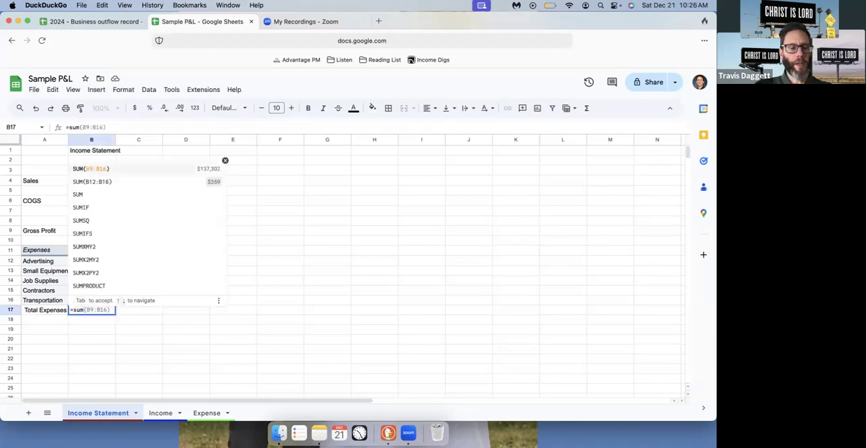
key("Tab")
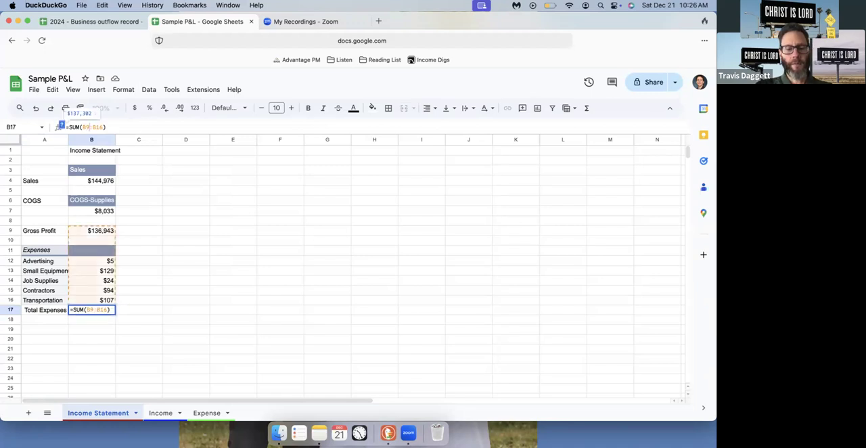
key("Return")
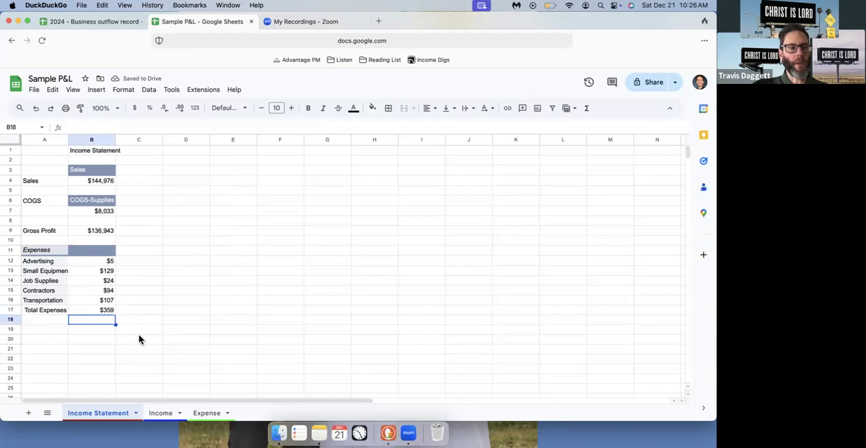
Examine the records on the Expense sheet, checking which category columns contain amounts
left_click(205, 415)
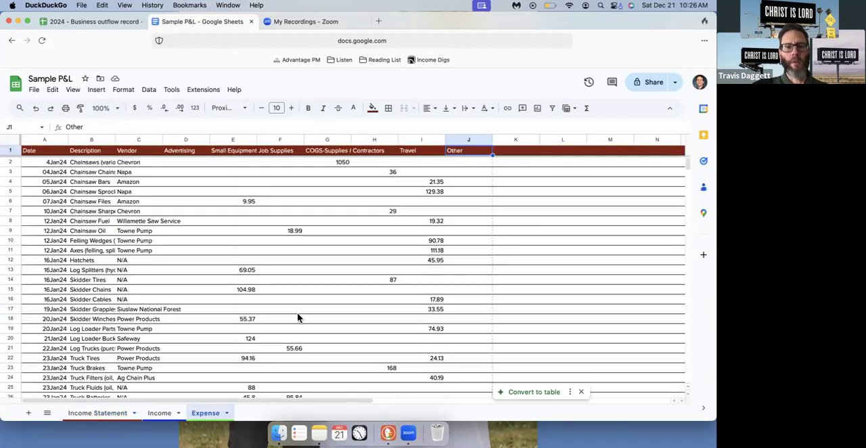
scroll(297, 318, "down", 5)
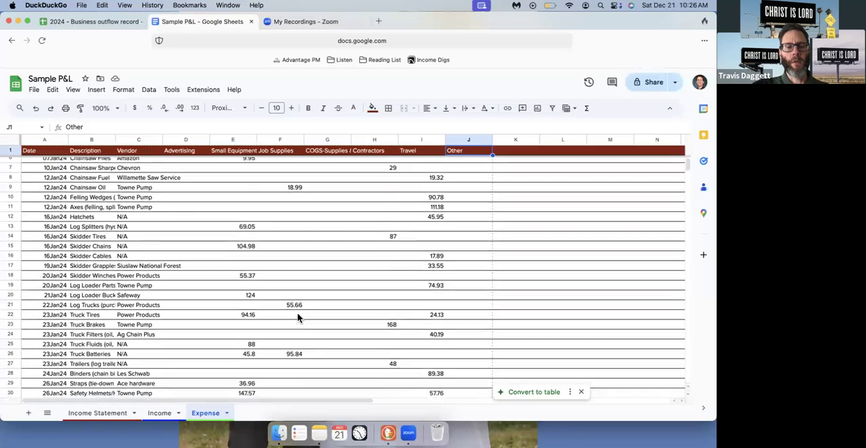
scroll(298, 318, "down", 4)
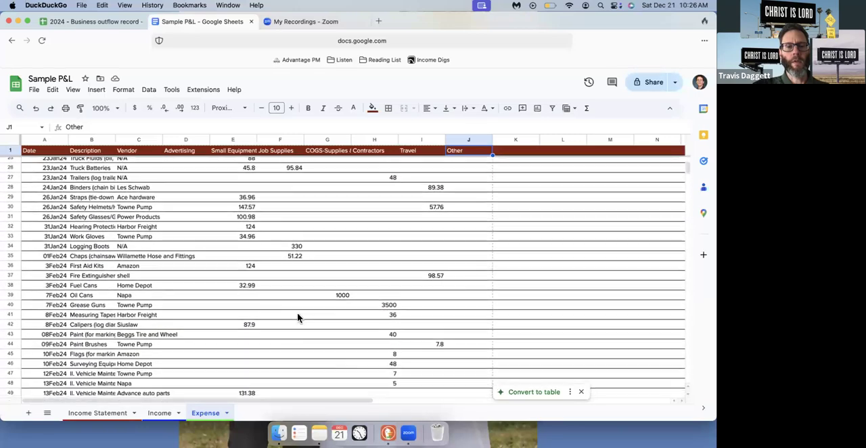
scroll(298, 317, "down", 12)
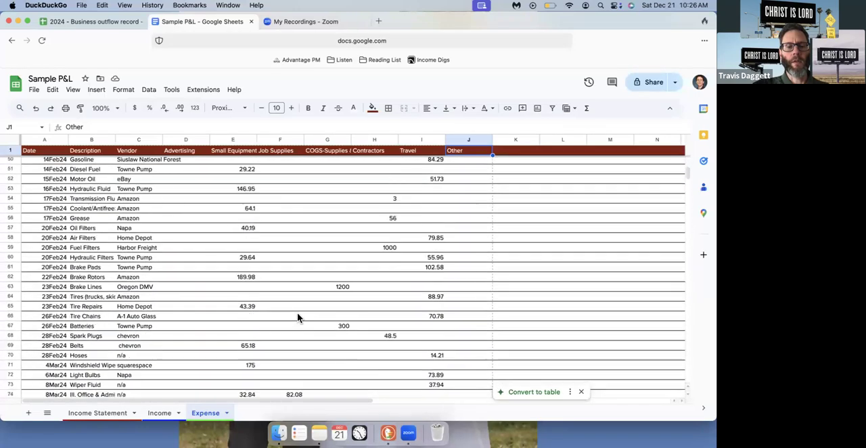
scroll(297, 317, "down", 18)
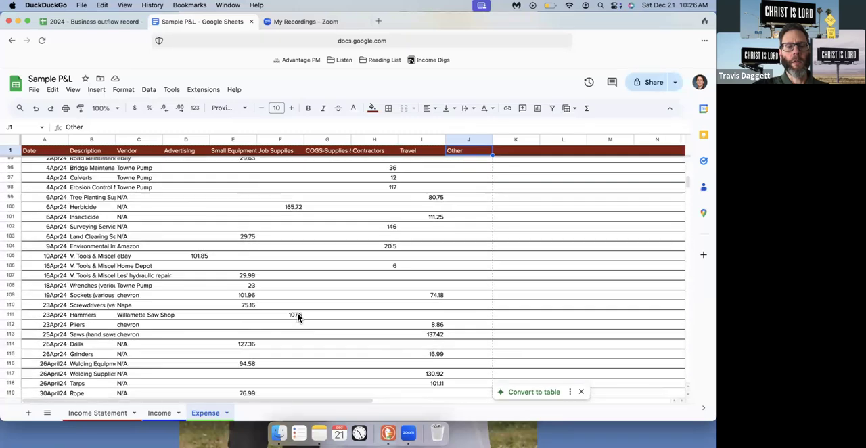
scroll(297, 317, "down", 15)
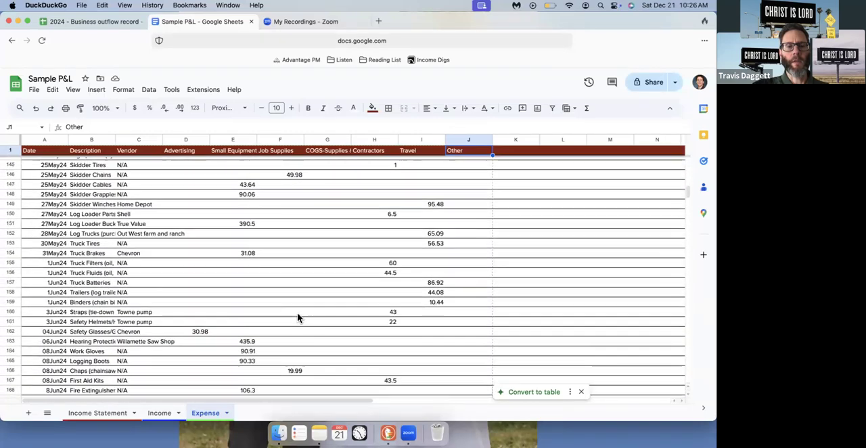
scroll(299, 318, "down", 17)
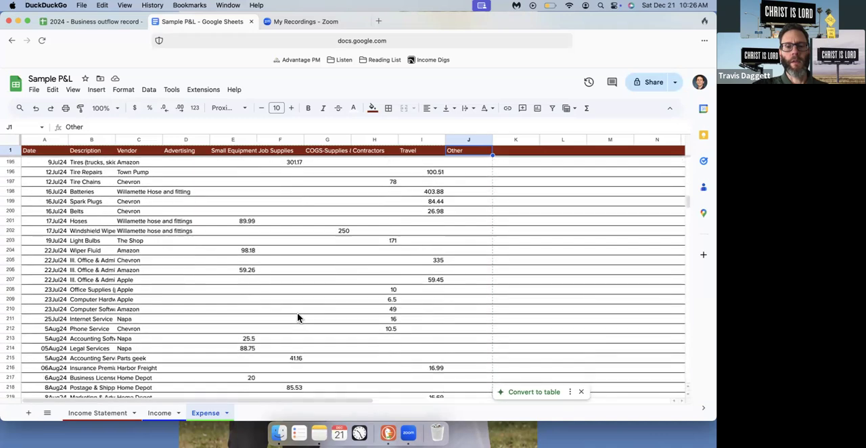
scroll(297, 318, "down", 9)
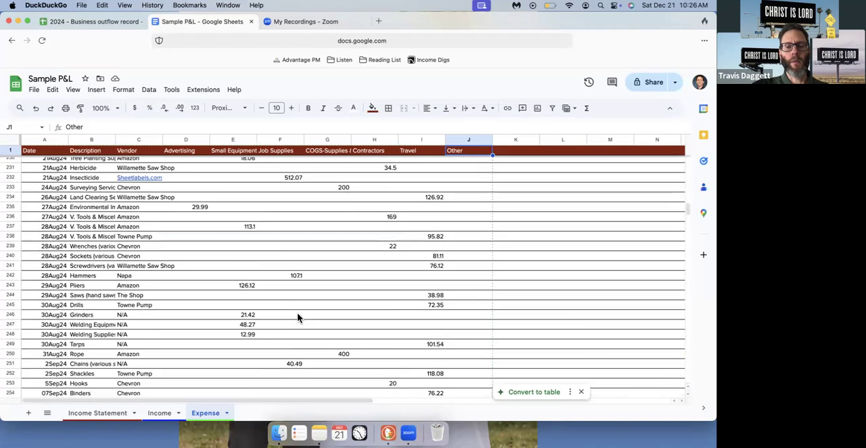
Delete the Other column from the Expense sheet and check the remaining records through to the last row
left_click(470, 140)
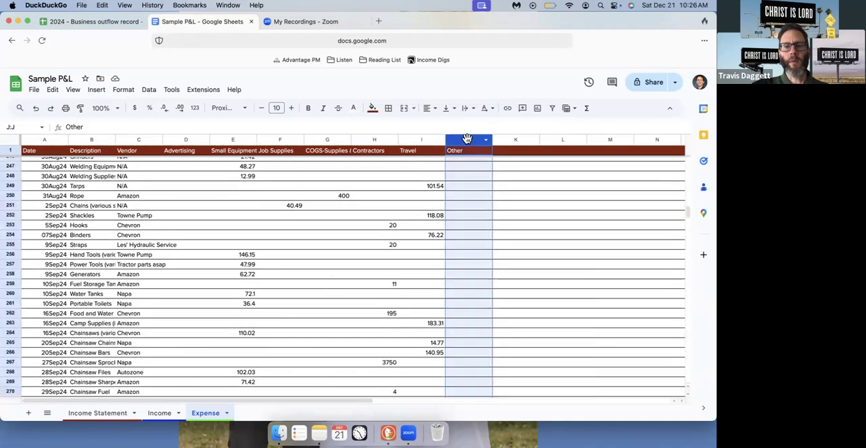
right_click(472, 140)
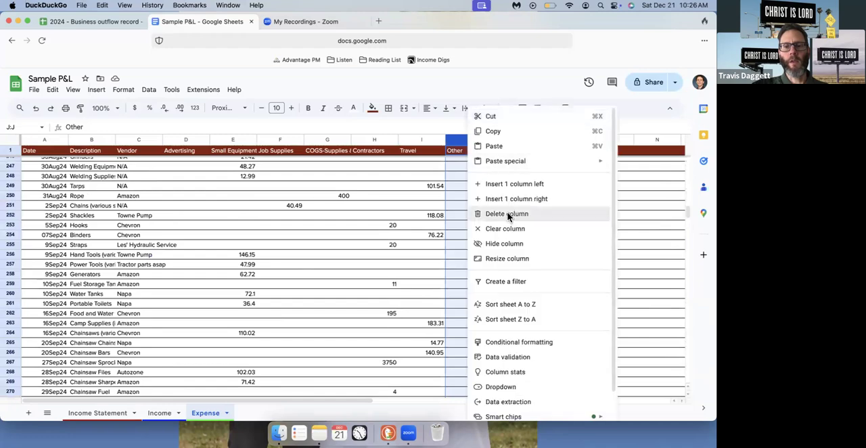
left_click(509, 214)
scroll(412, 255, "down", 1)
scroll(411, 255, "down", 20)
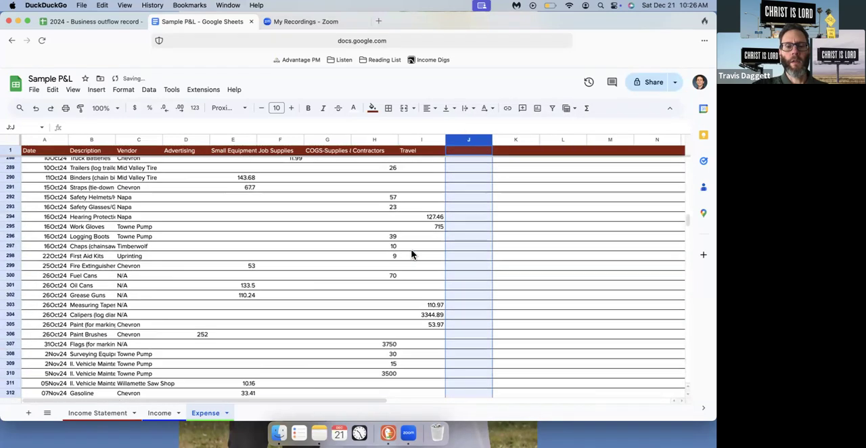
scroll(411, 255, "down", 7)
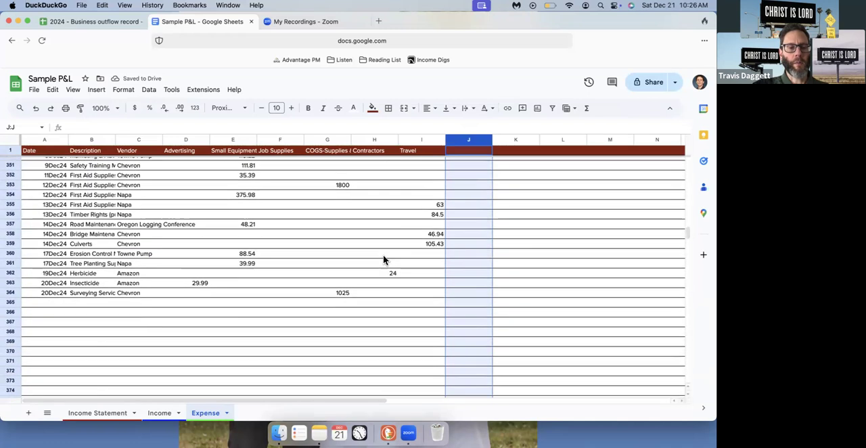
Edit the expenses pivot table on the Income Statement sheet and summarize the Advertising value by SUM
left_click(96, 414)
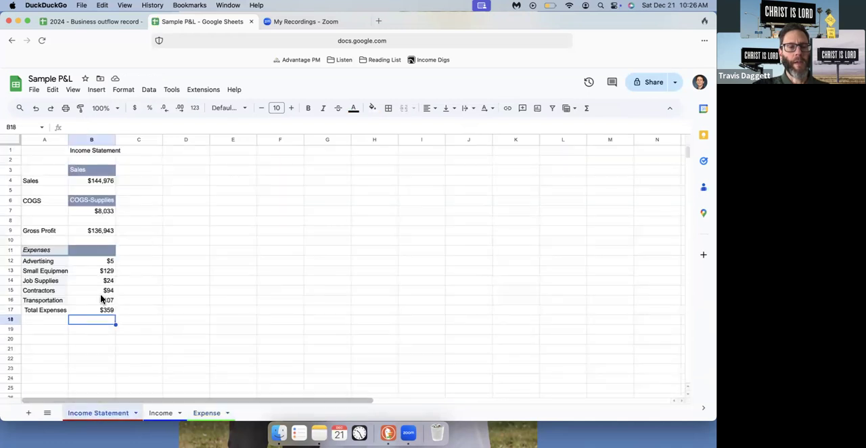
left_click(39, 263)
mouse_move(29, 313)
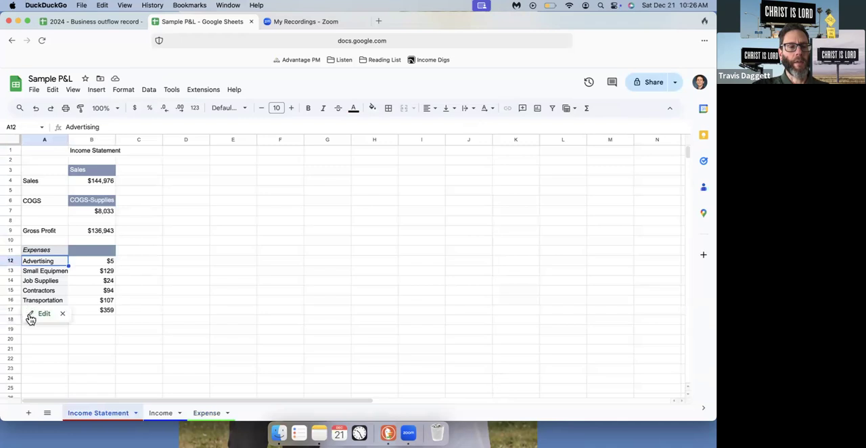
left_click(30, 317)
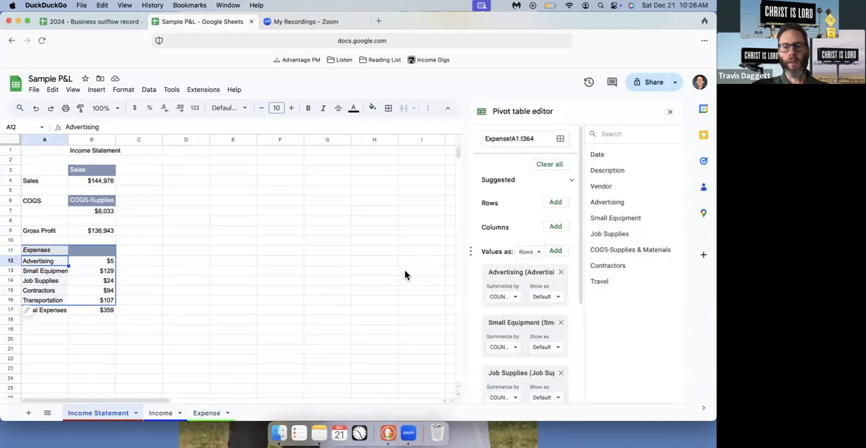
scroll(536, 233, "down", 2)
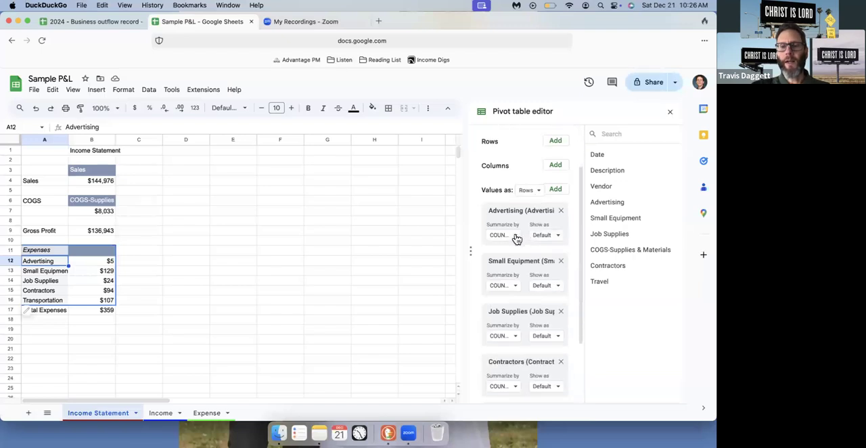
left_click(516, 238)
left_click(514, 259)
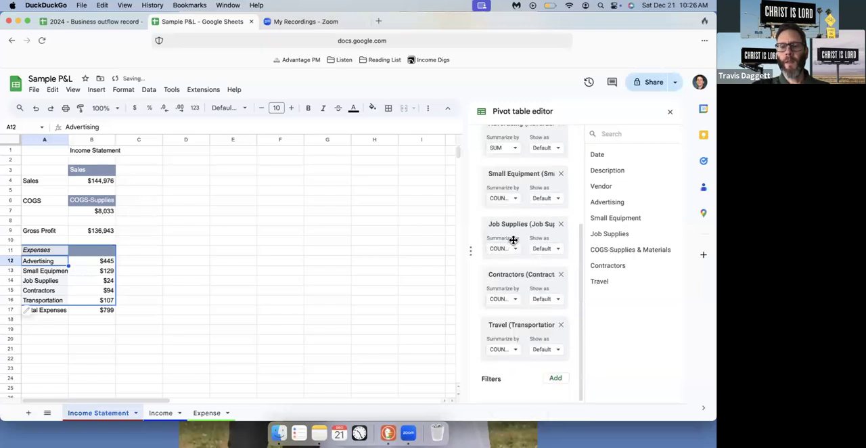
Summarize the Small Equipment and Job Supplies values of the expenses pivot table by SUM
left_click(514, 200)
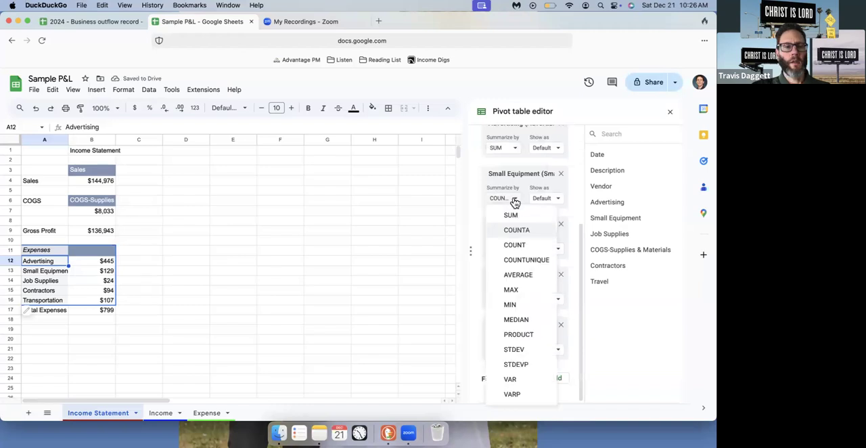
left_click(511, 216)
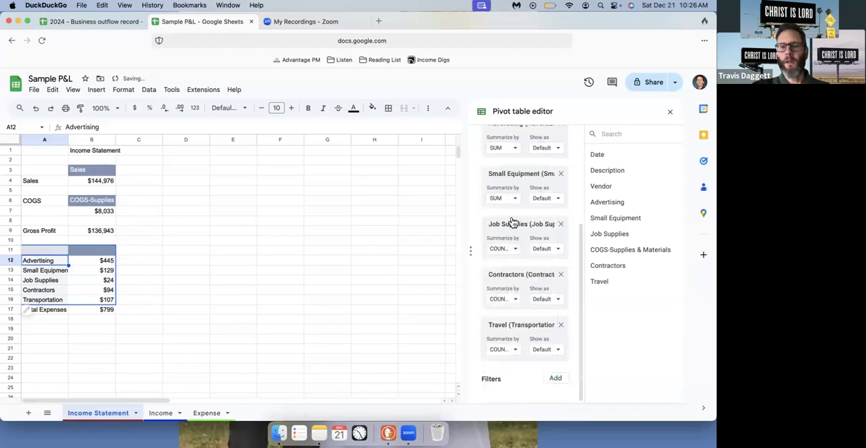
left_click(516, 252)
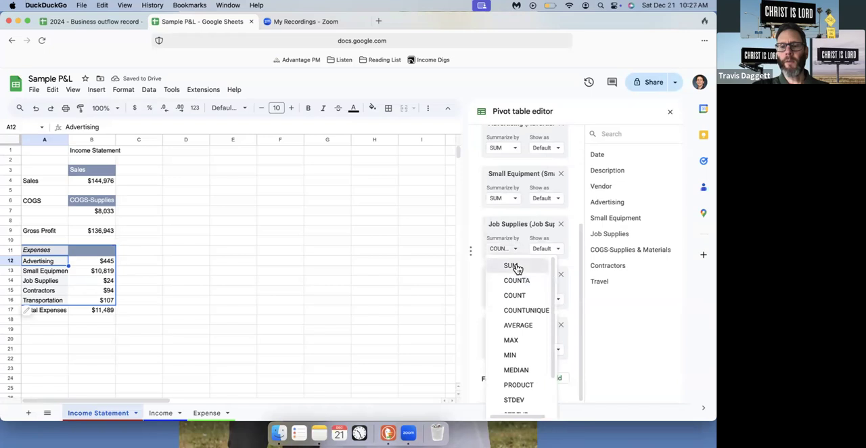
left_click(517, 266)
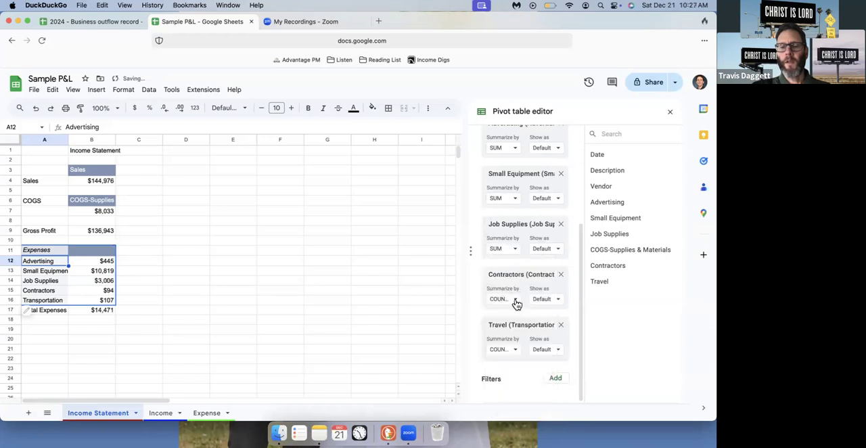
Summarize the Contractors and Travel values of the expenses pivot table by SUM
left_click(515, 302)
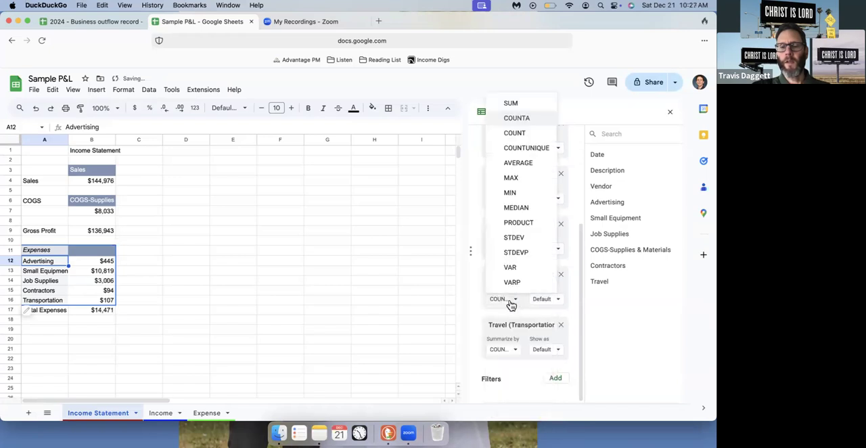
left_click(514, 106)
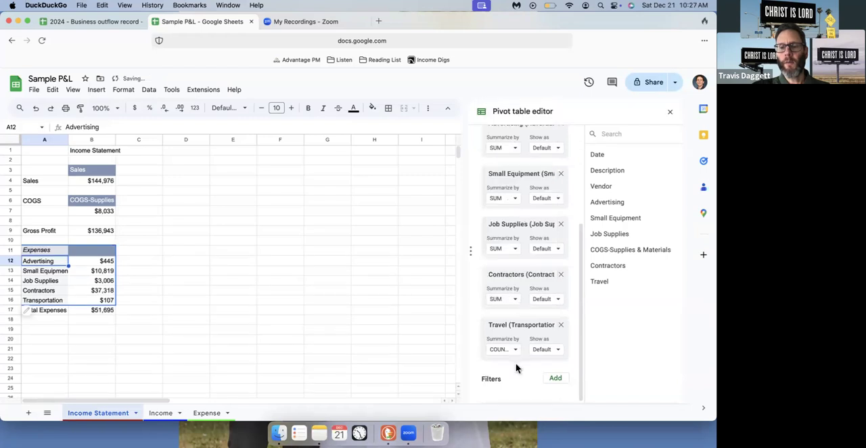
left_click(507, 197)
left_click(512, 157)
left_click(227, 275)
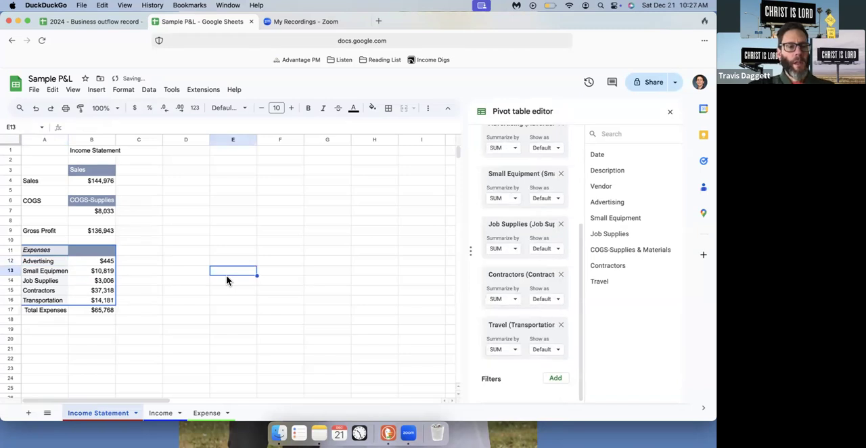
scroll(169, 286, "down", 1)
scroll(169, 285, "up", 1)
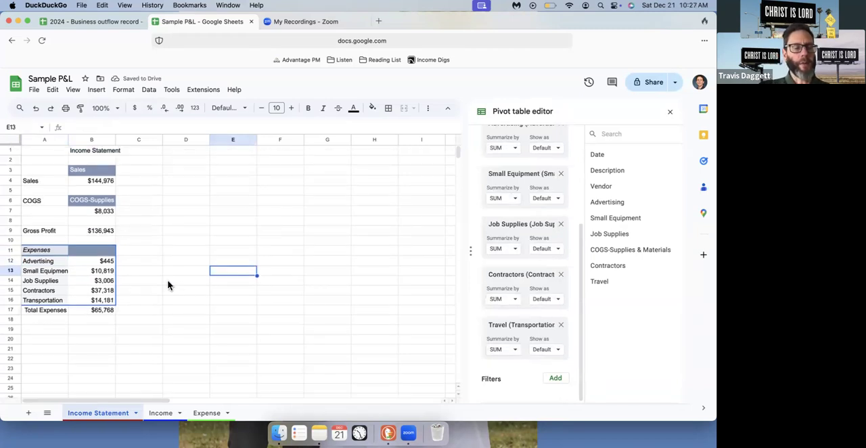
Add a Net Profit label in A19 and calculate it in B19 as gross profit minus total expenses with =B9-B17
left_click(54, 332)
type("Net Profit")
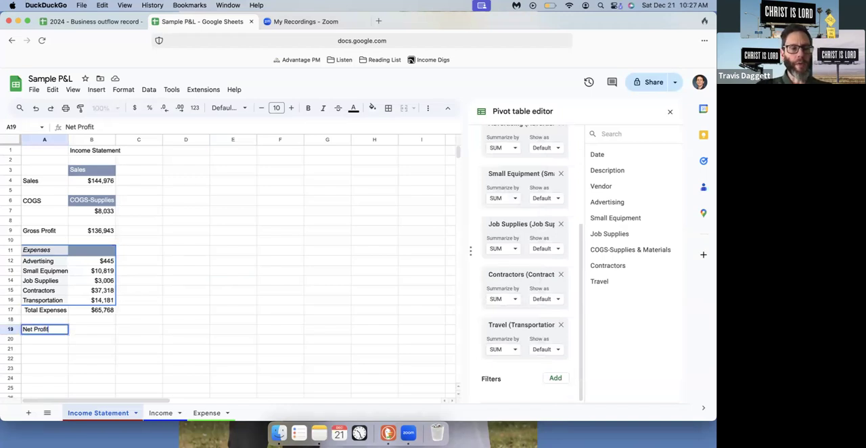
key("Tab")
type("=")
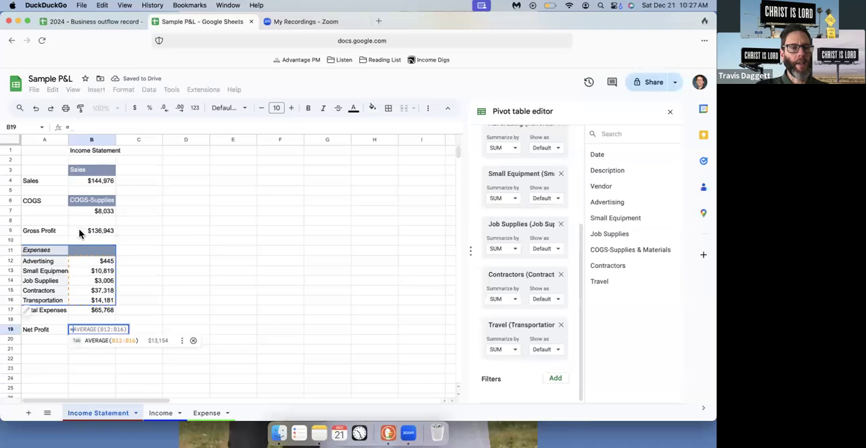
left_click(88, 229)
type("-")
left_click(97, 312)
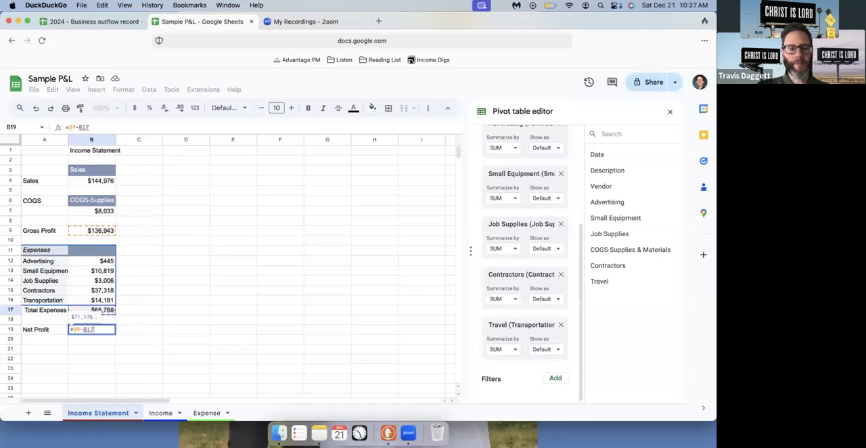
key("Return")
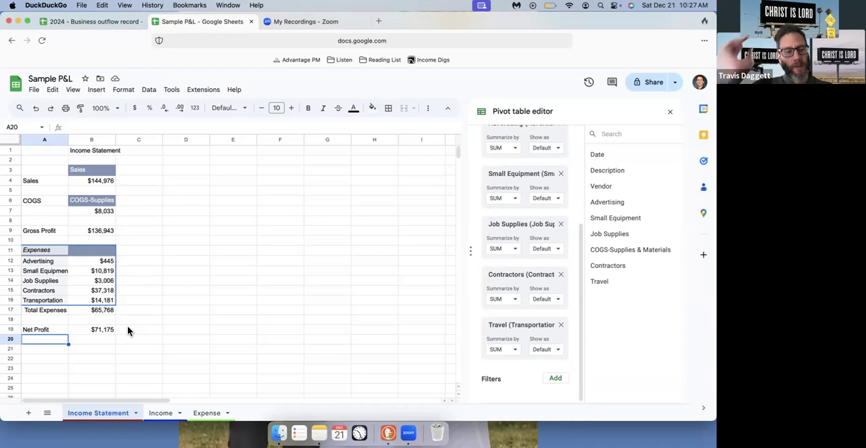
Review the records on the Income and Expense sheets to see how sales and costs are logged
left_click(162, 413)
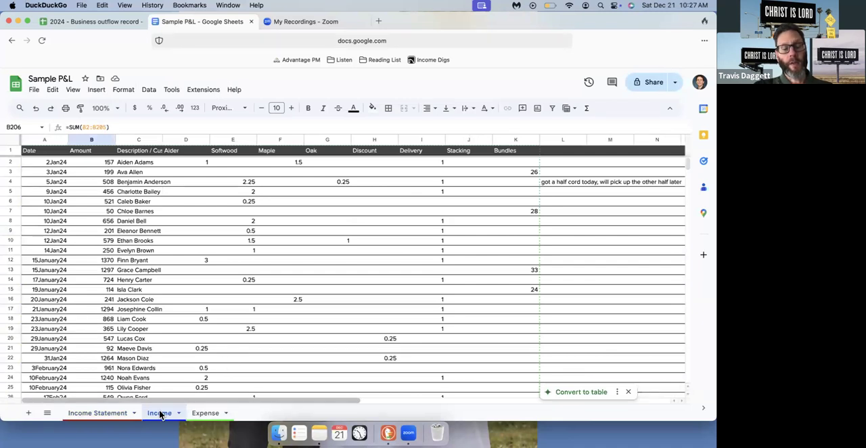
left_click(206, 413)
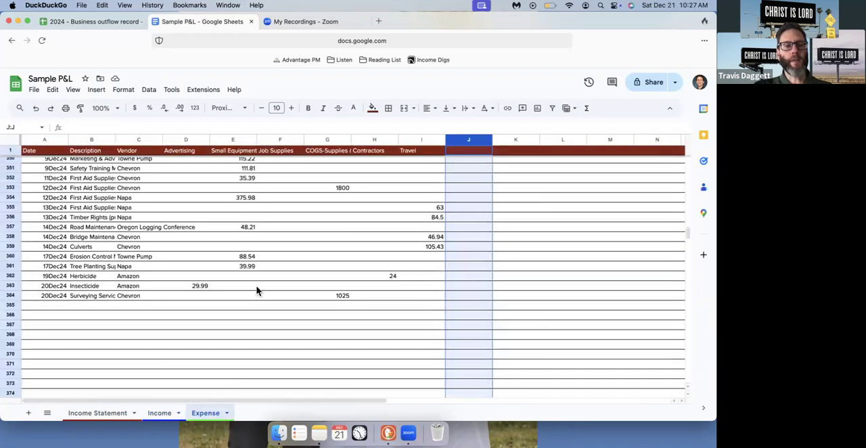
left_click(51, 305)
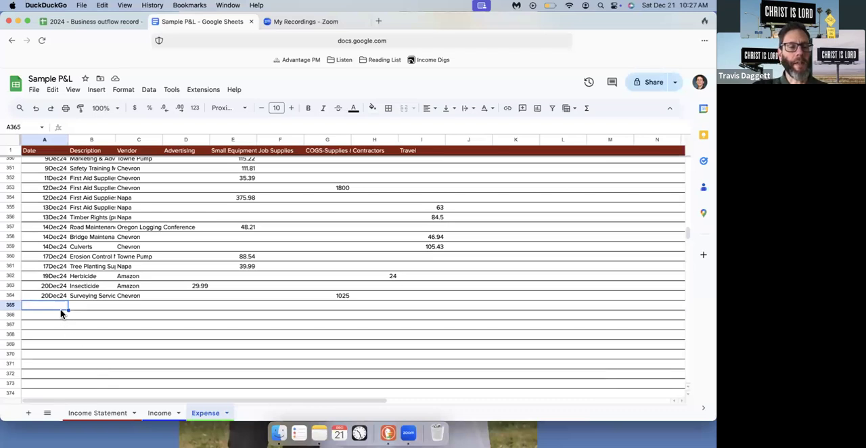
left_click(159, 413)
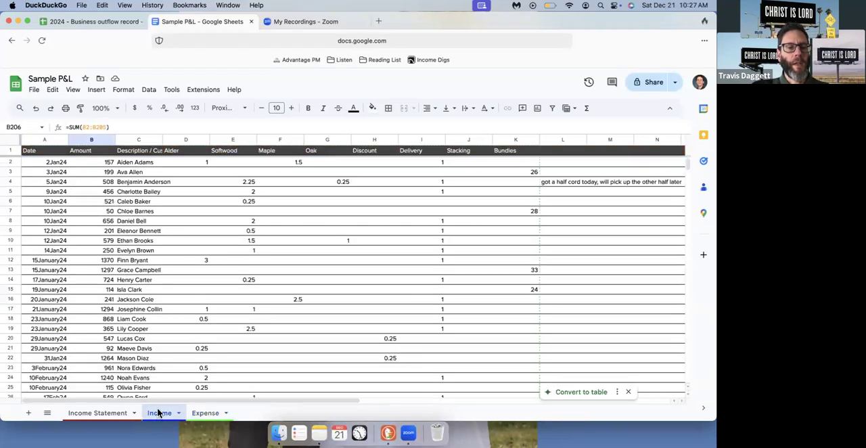
scroll(180, 331, "down", 8)
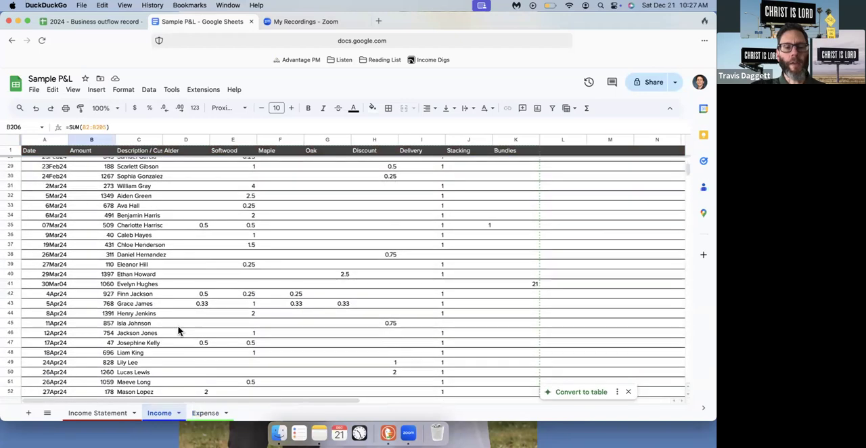
scroll(228, 298, "up", 8)
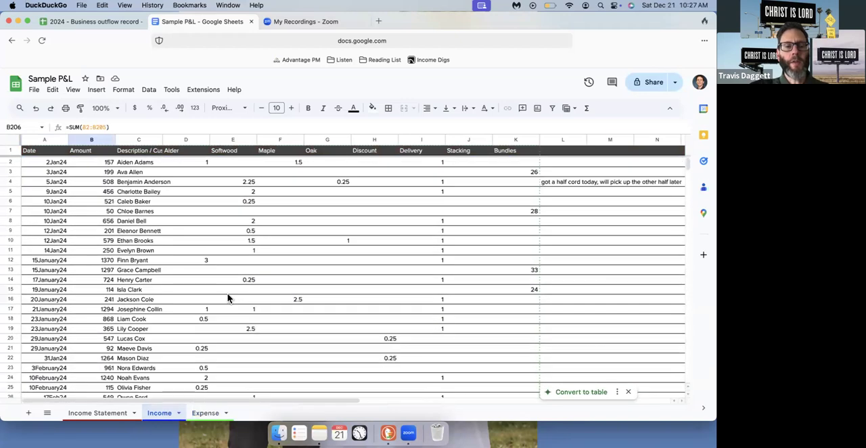
Examine the first sale record on the Income sheet across the wood type, Discount, Delivery, Stacking and Bundles columns
left_click(191, 160)
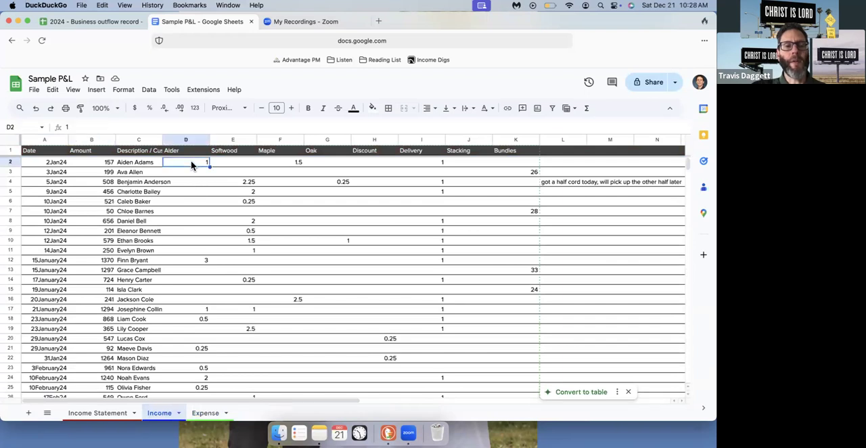
left_click(287, 164)
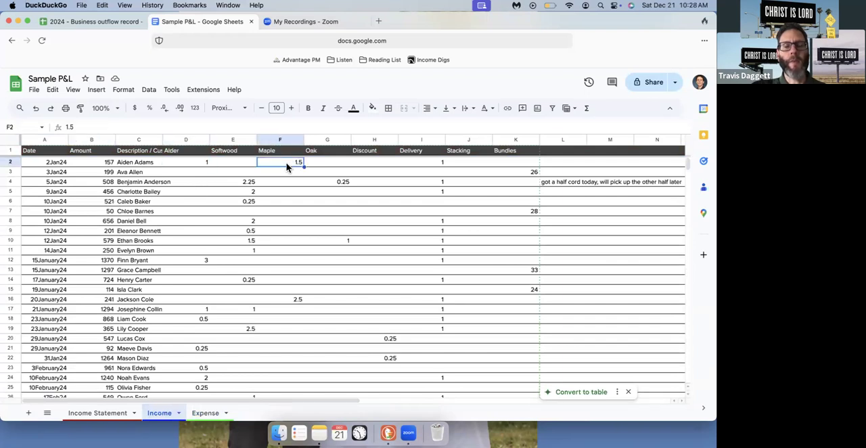
left_click(440, 161)
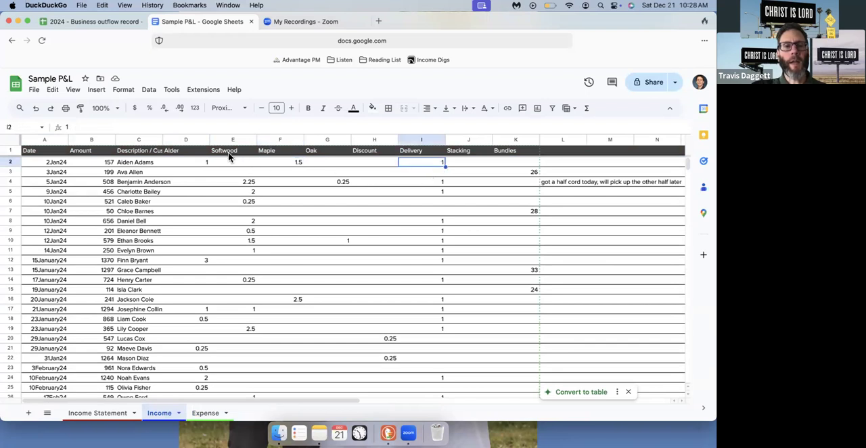
left_click(187, 165)
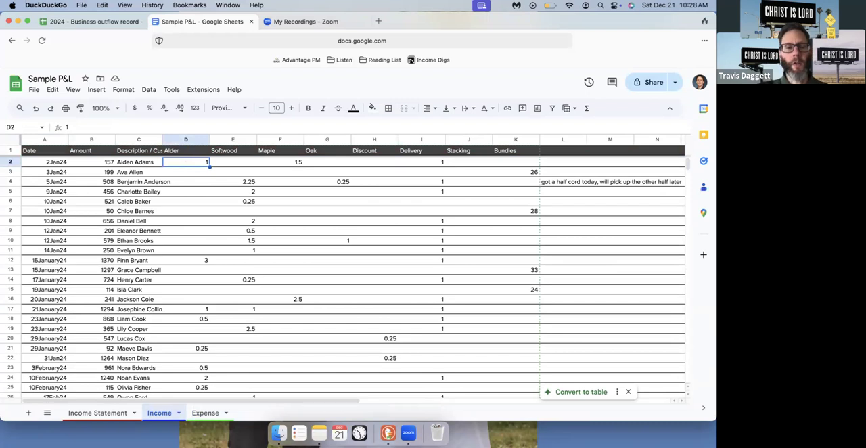
key("Right")
key("Right")
key("Right")
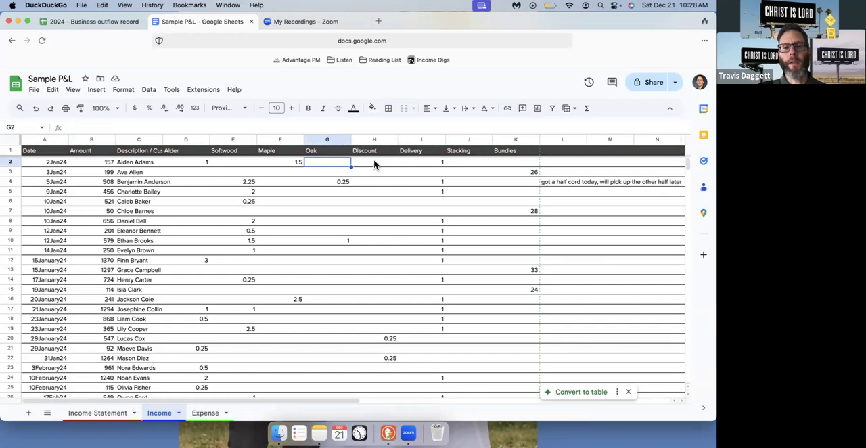
key("Right")
key("Right")
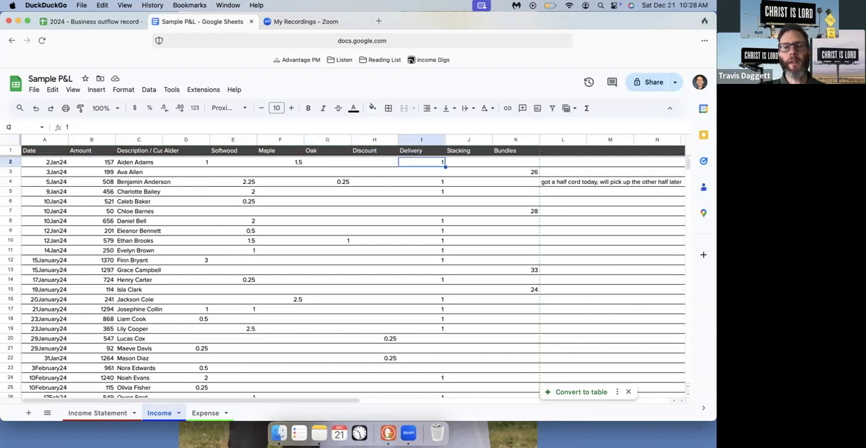
key("Right")
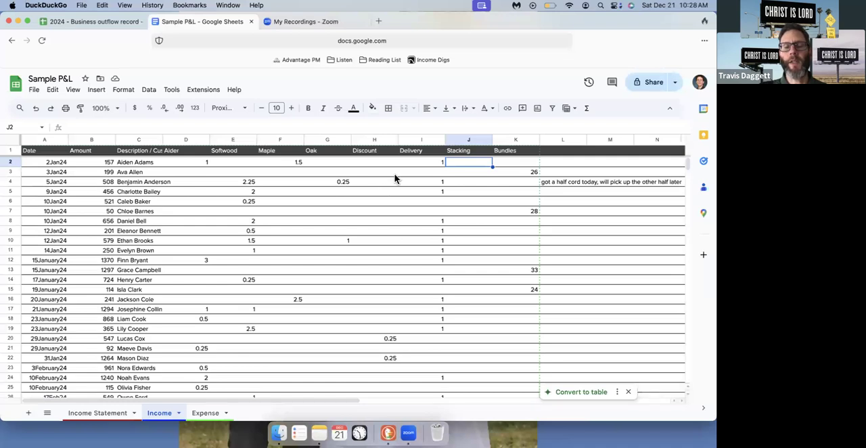
key("Right")
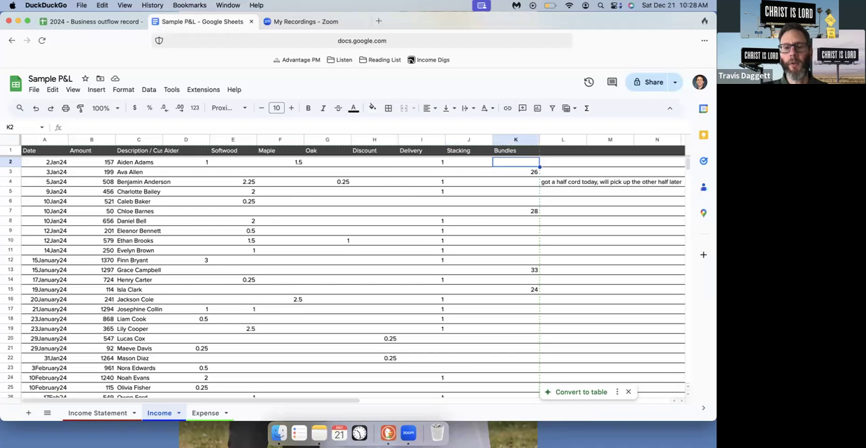
key("Left")
key("Left")
key("Left")
key("Left")
key("Left")
key("Left")
key("Left")
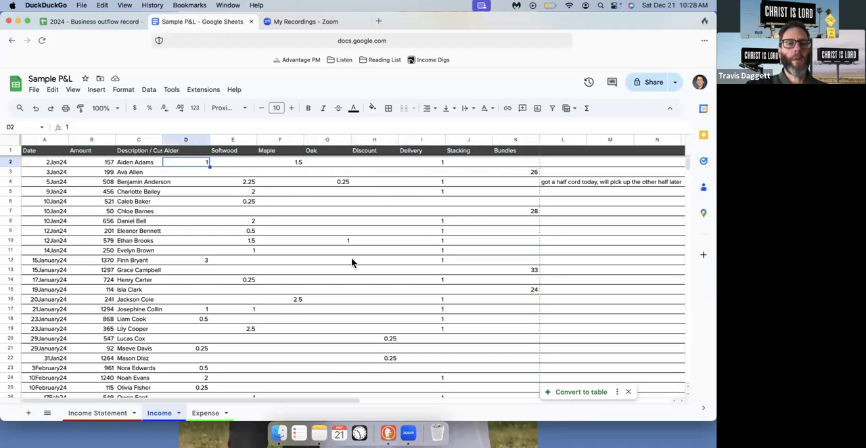
Start a new pivot table from the Income Statement sheet and choose to insert it into an existing sheet
left_click(97, 413)
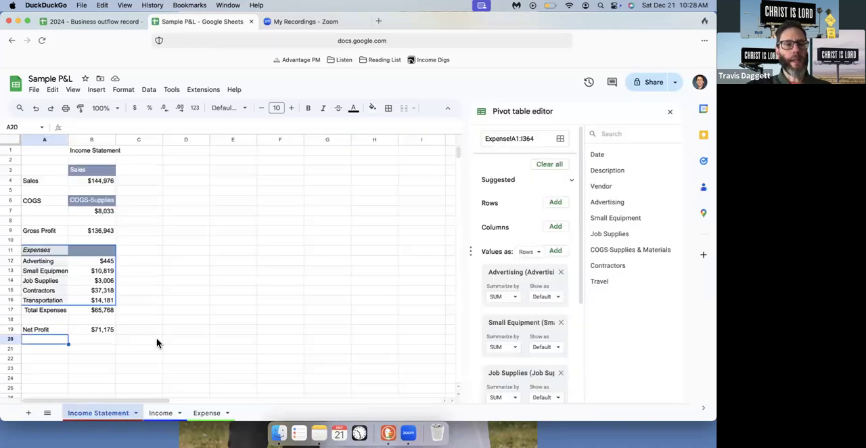
left_click(194, 174)
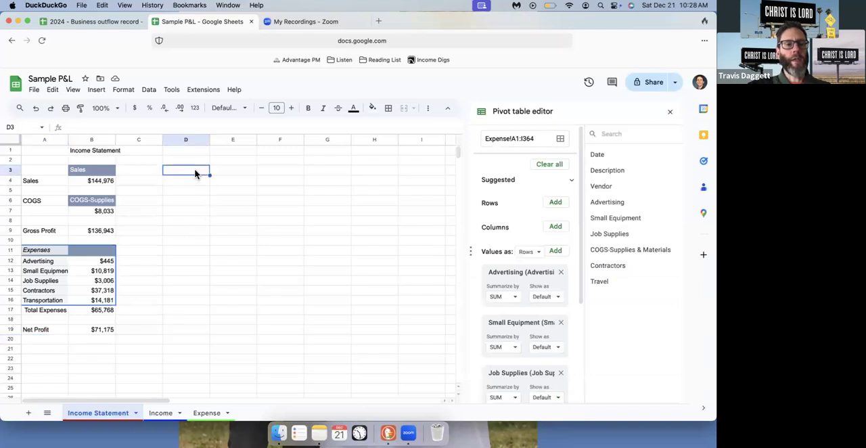
left_click(98, 90)
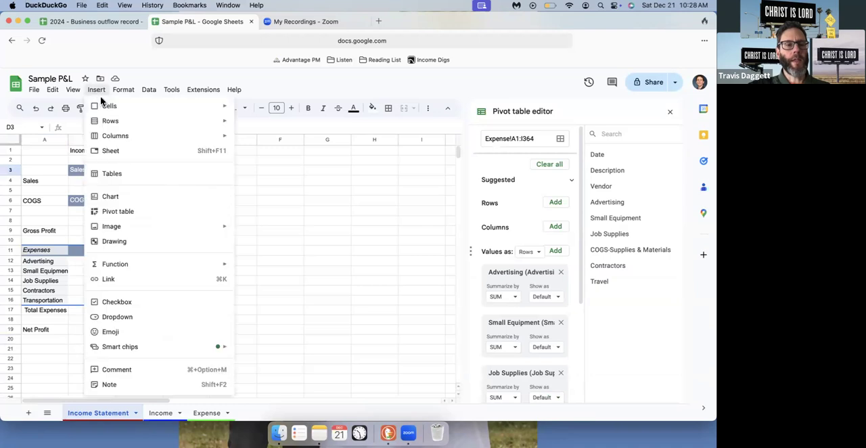
left_click(147, 211)
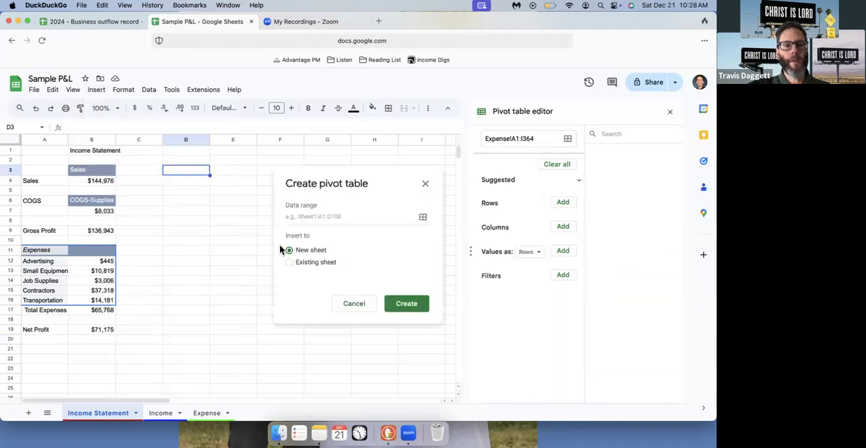
left_click(290, 262)
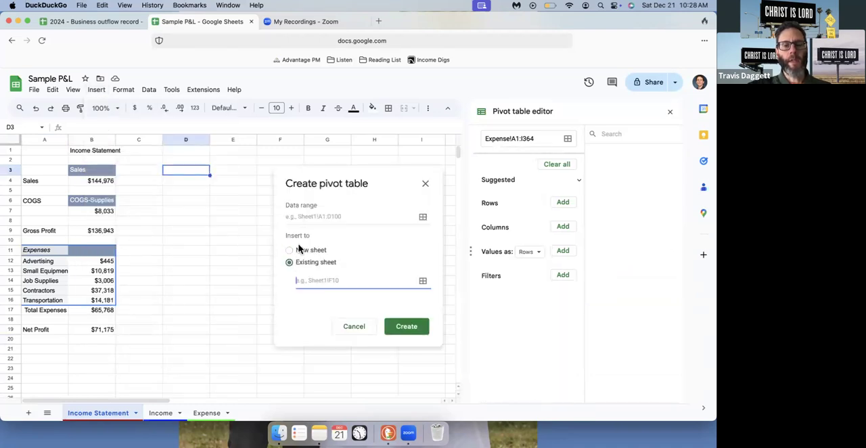
Set the new pivot table's data range to the Income sheet's records, Income!A1:K206
left_click(313, 215)
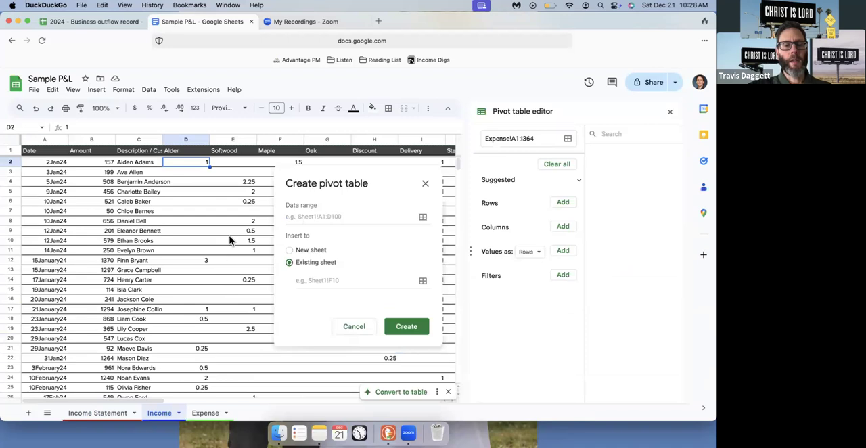
left_click(351, 218)
left_click(11, 141)
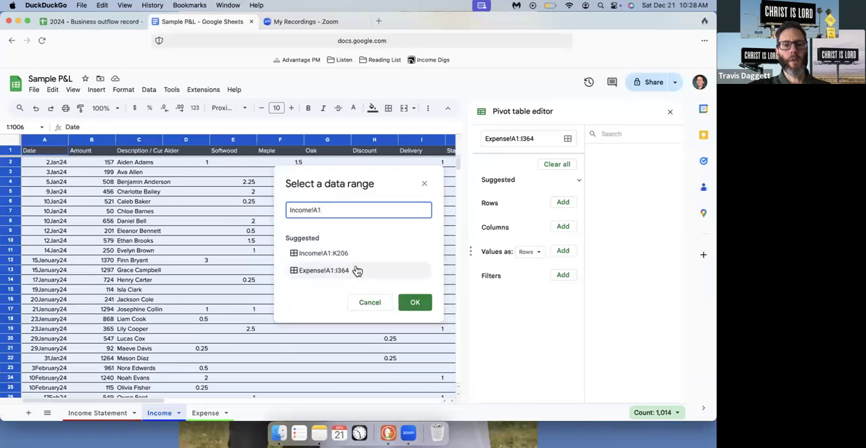
scroll(212, 221, "right", 5)
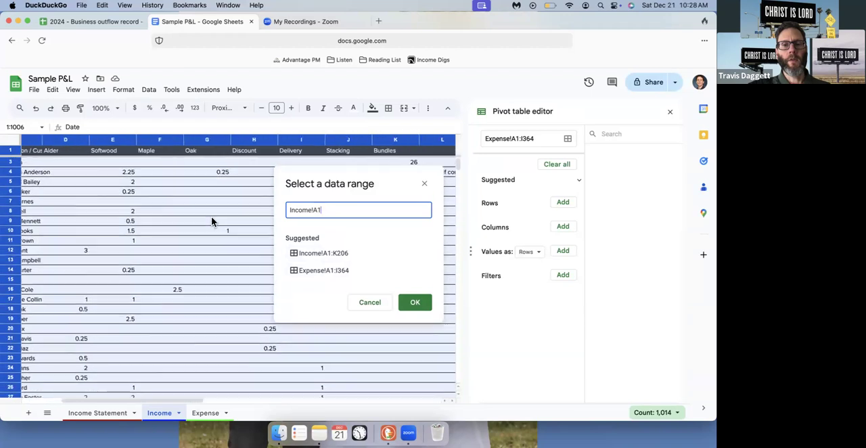
scroll(211, 222, "right", 2)
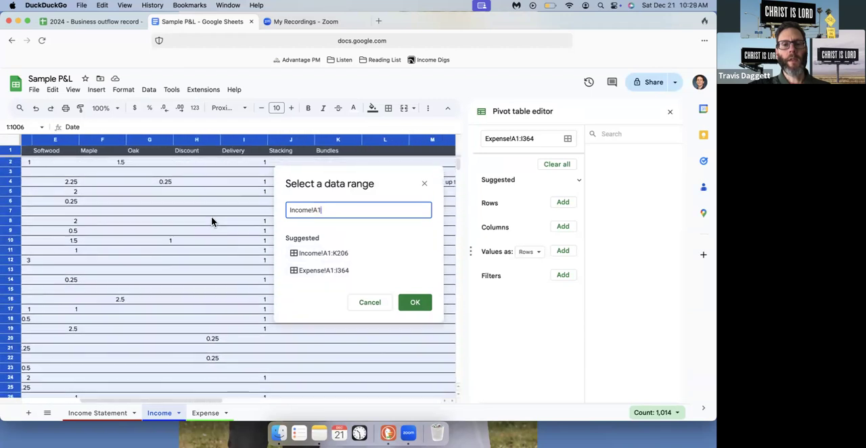
scroll(151, 240, "down", 20)
scroll(151, 240, "left", 3)
scroll(150, 240, "down", 15)
scroll(151, 240, "left", 1)
scroll(151, 240, "up", 4)
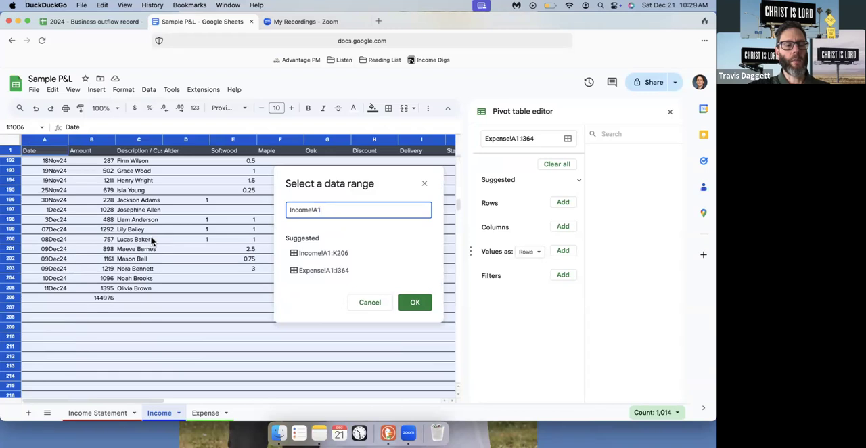
scroll(151, 240, "up", 1)
scroll(151, 240, "down", 1)
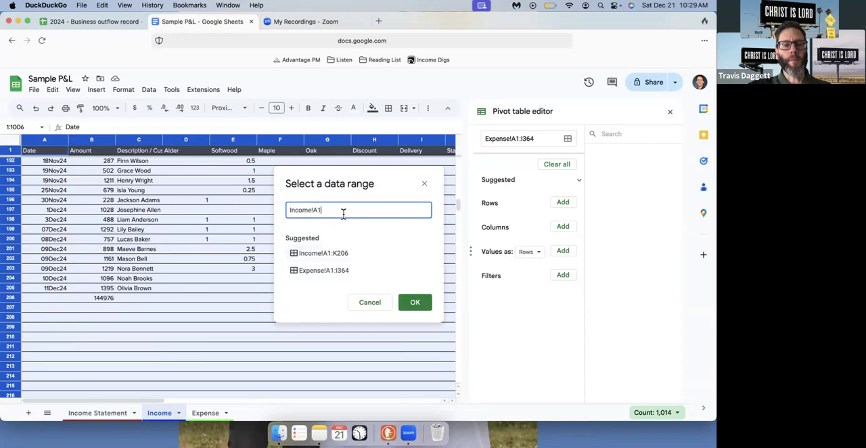
left_click(342, 255)
left_click(416, 304)
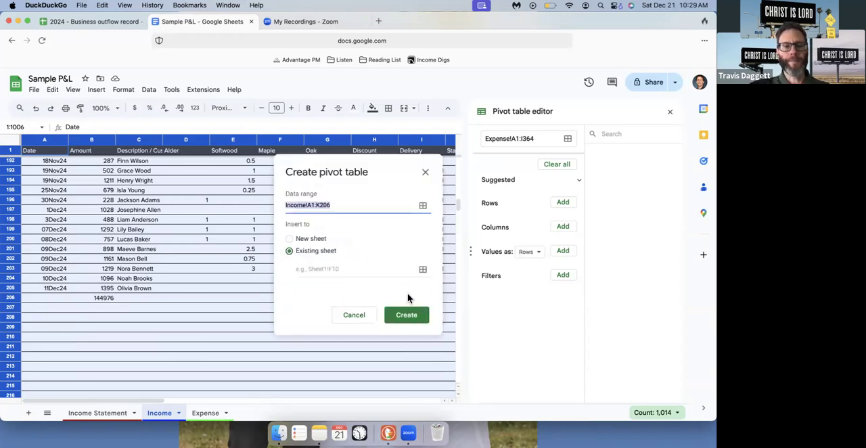
Set the new pivot table's insert location to cell D3 of the Income Statement sheet
left_click(98, 413)
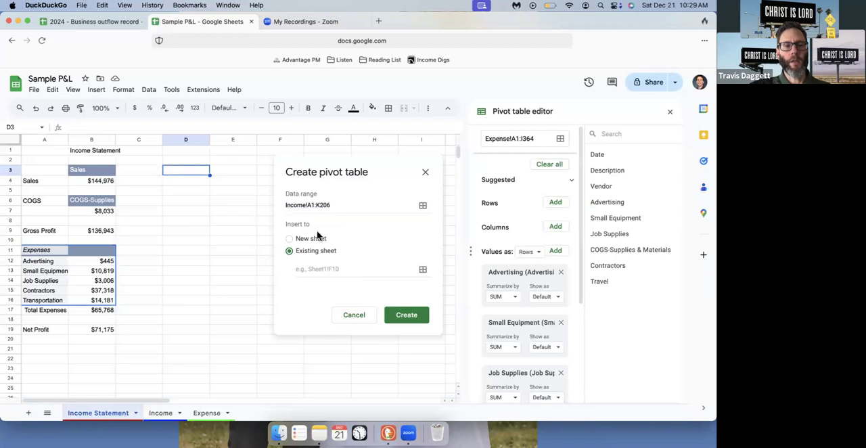
left_click(423, 270)
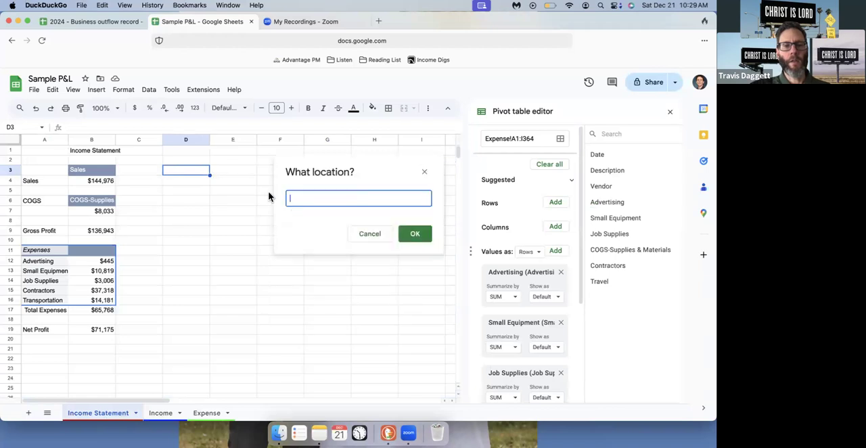
left_click(195, 173)
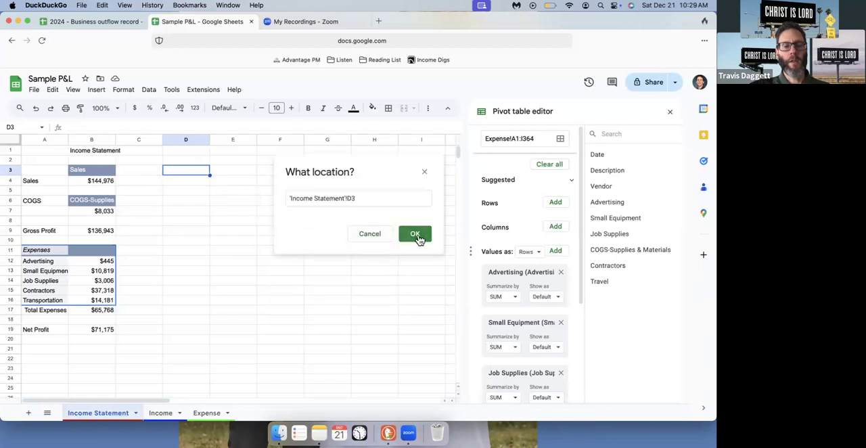
left_click(416, 236)
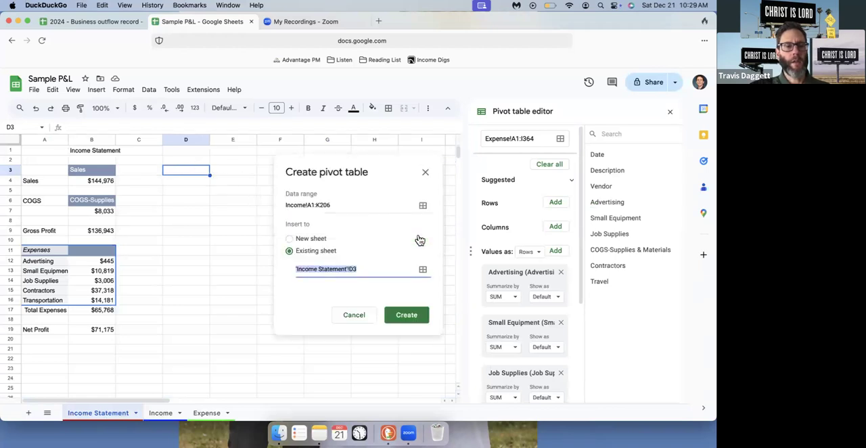
Create the new pivot table, check the existing Sales pivot table's setup, and reselect the new empty table
left_click(410, 317)
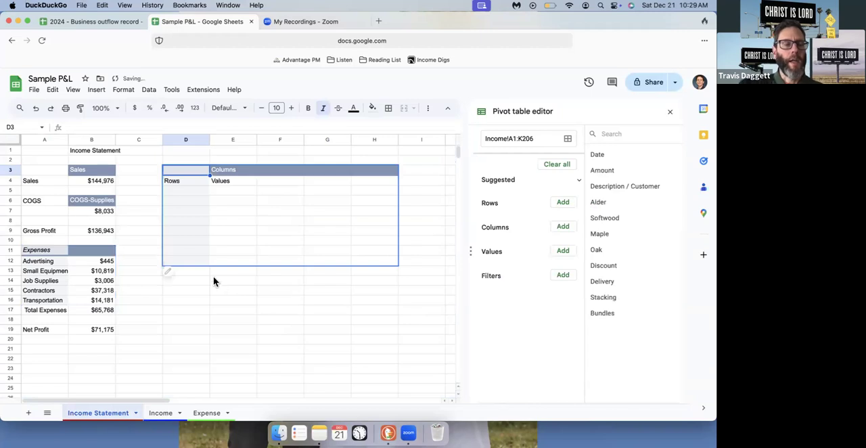
left_click(87, 185)
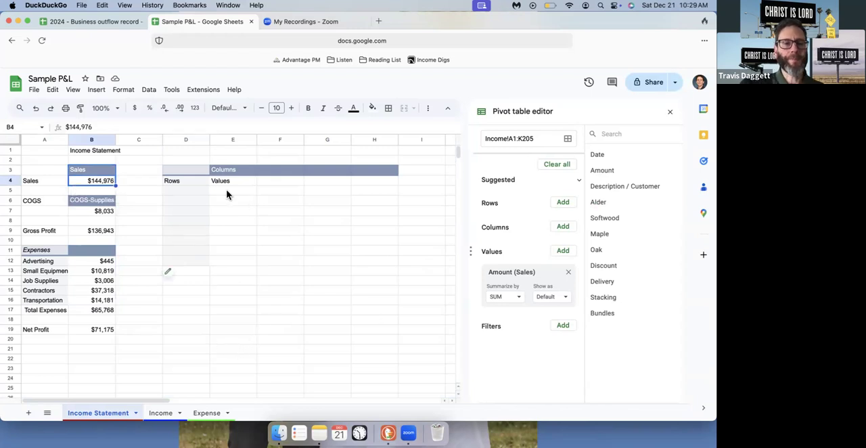
left_click(183, 187)
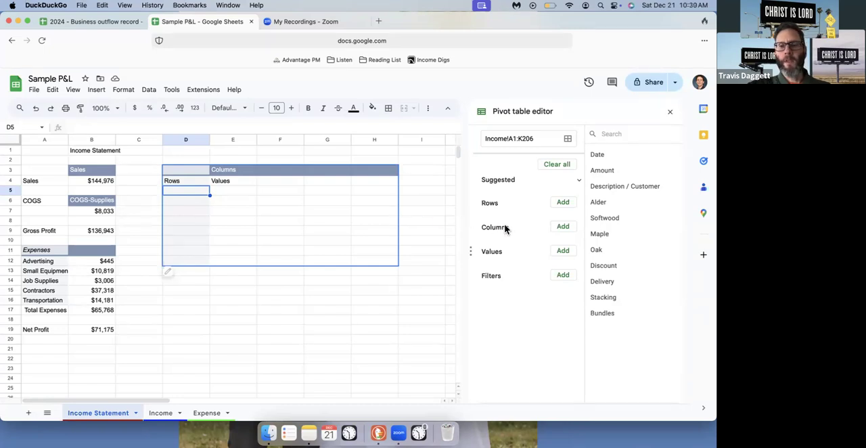
Add the wood types Alder, Softwood, Maple and Oak as values in the new pivot table
left_click(563, 251)
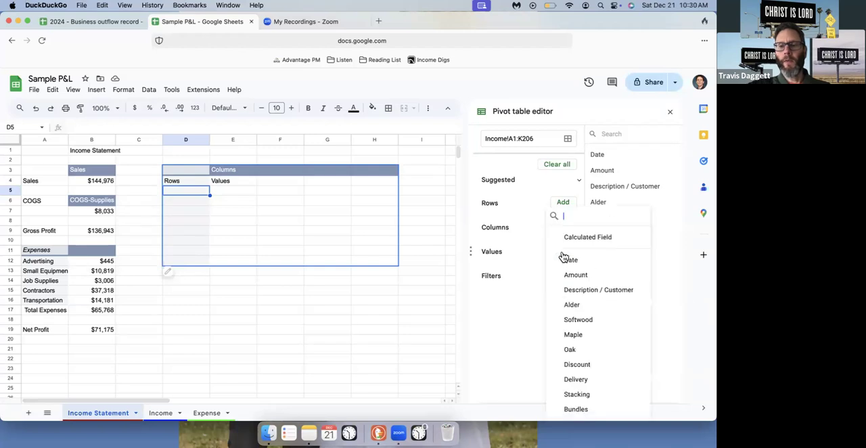
left_click(572, 306)
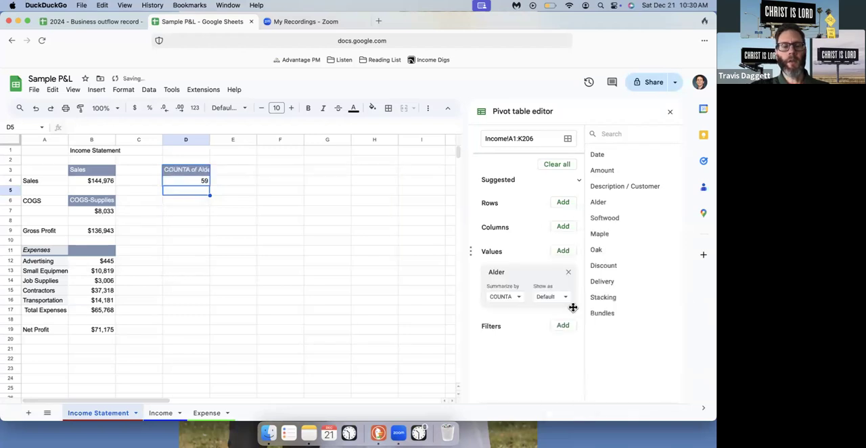
left_click(563, 252)
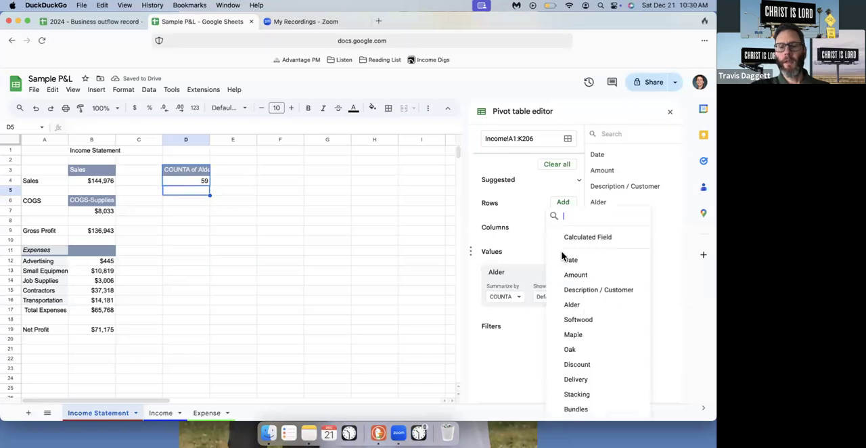
left_click(587, 318)
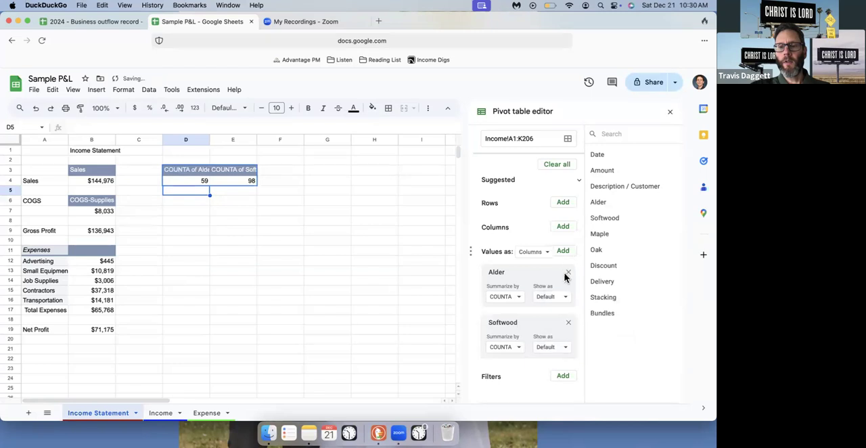
left_click(563, 251)
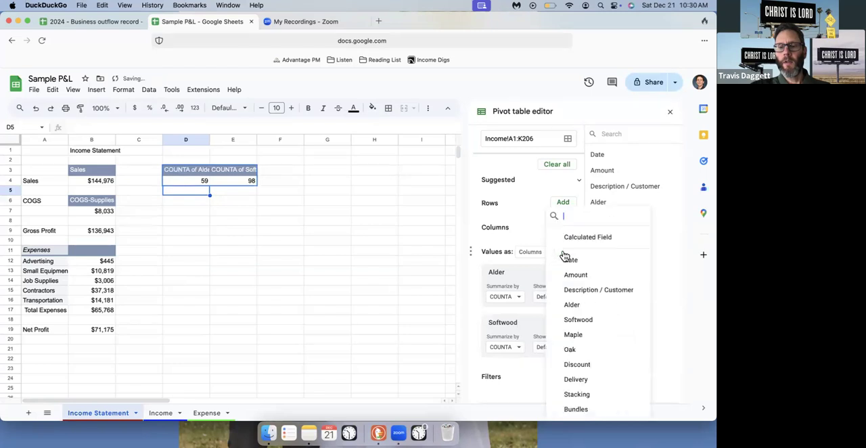
left_click(584, 335)
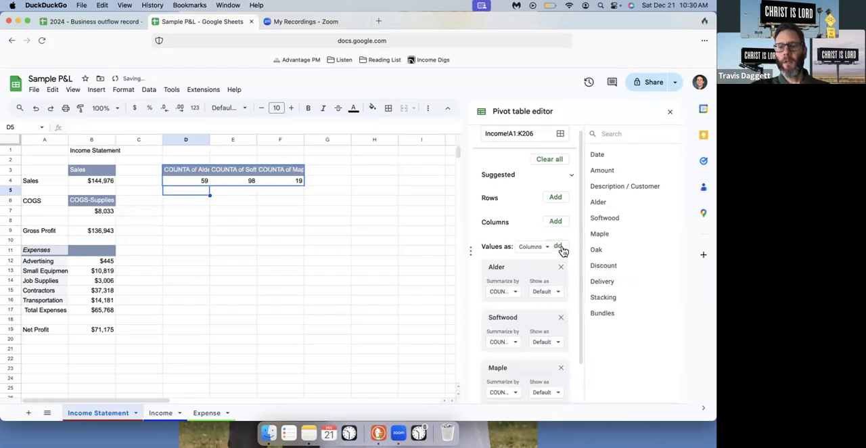
left_click(562, 251)
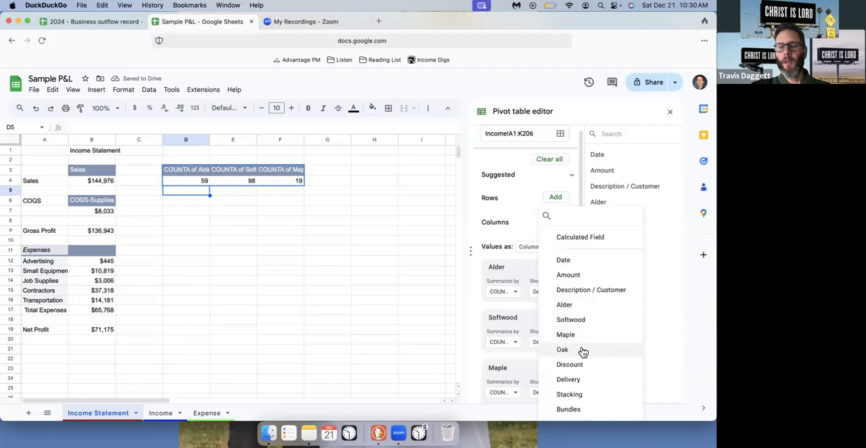
left_click(582, 351)
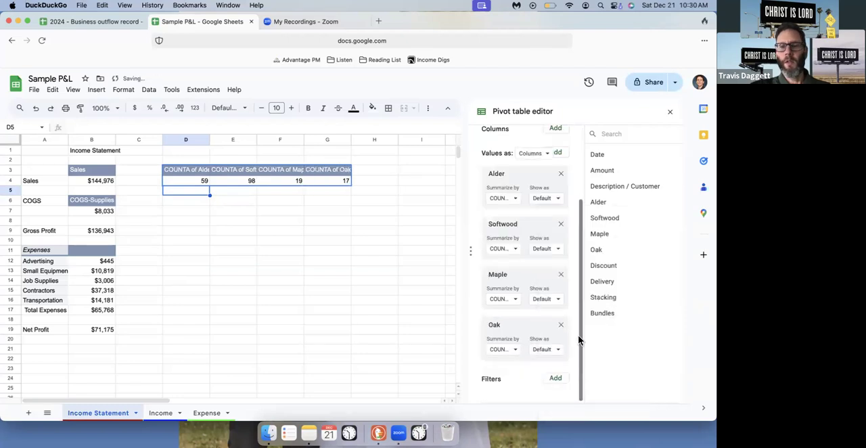
Arrange the new pivot table's values as rows instead of columns
scroll(529, 219, "up", 1)
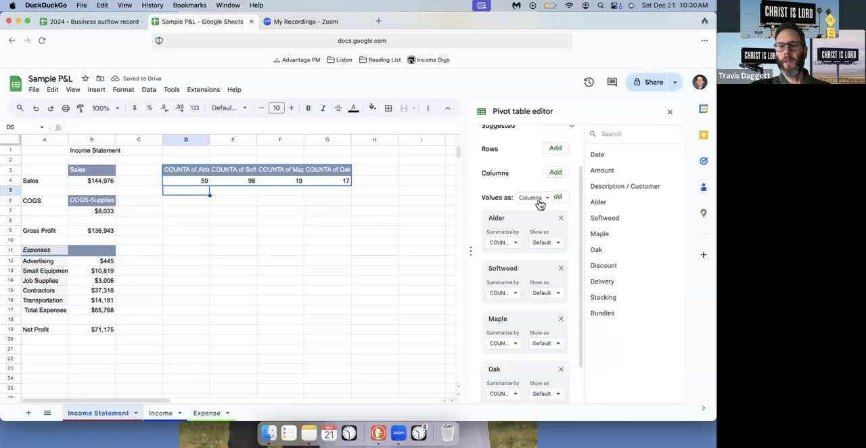
left_click(534, 197)
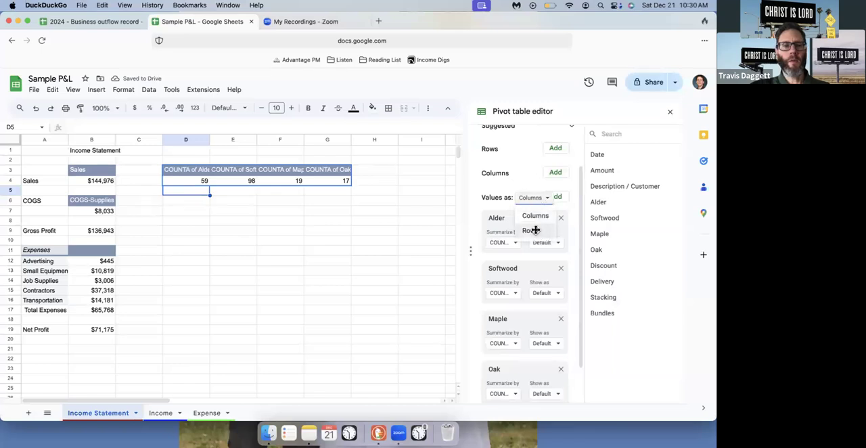
left_click(534, 231)
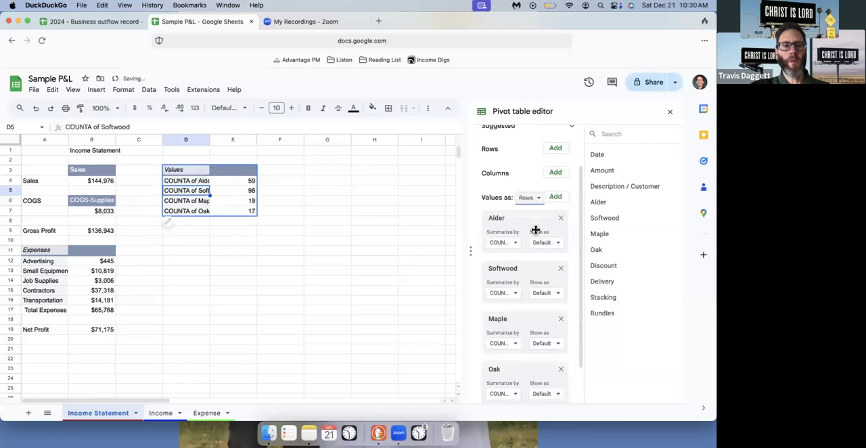
Rename the pivot table's Values header in cell D3 to "Type"
left_click(188, 170)
type("Type")
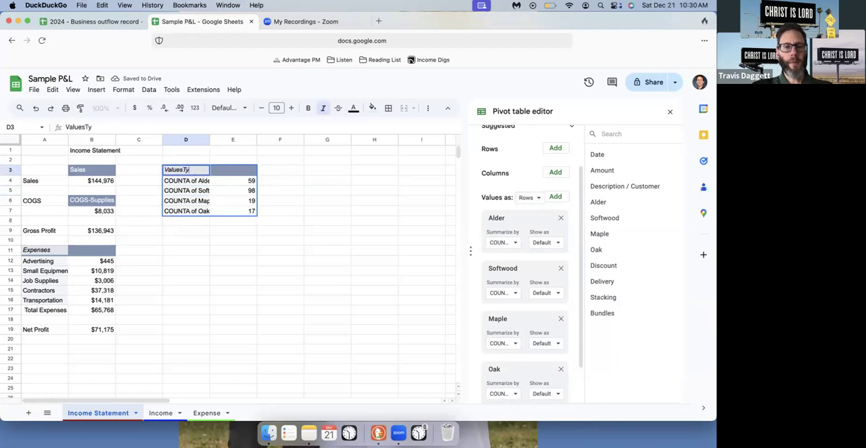
key("BackSpace")
key("BackSpace")
key("BackSpace")
key("BackSpace")
key("BackSpace")
key("BackSpace")
key("BackSpace")
key("BackSpace")
key("BackSpace")
key("BackSpace")
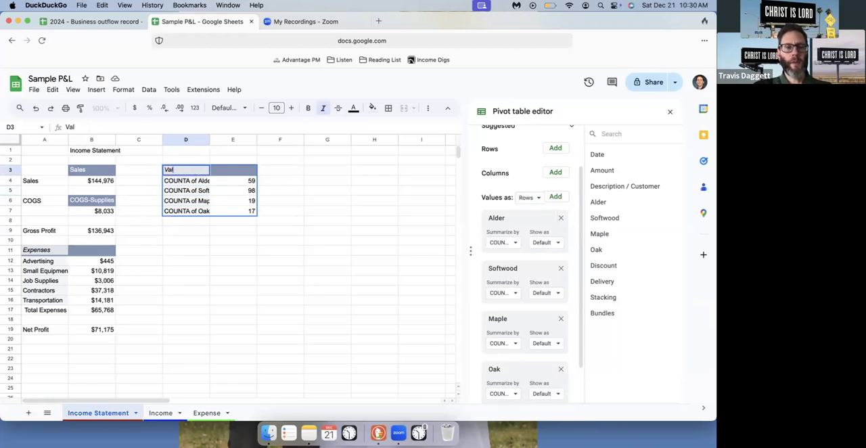
type("Type")
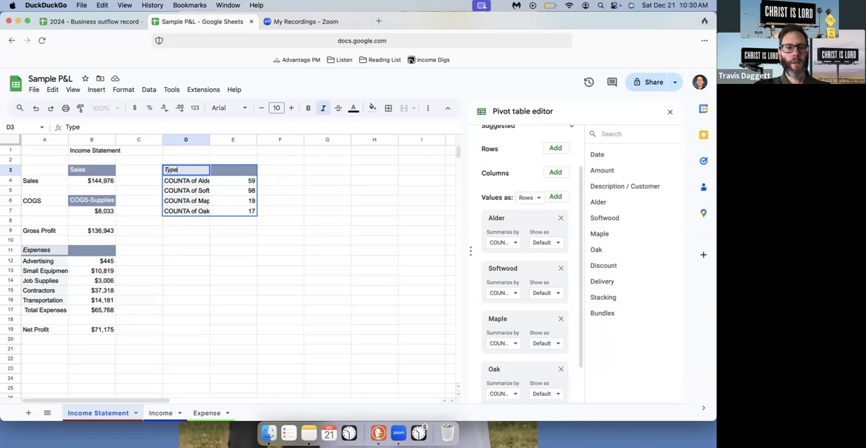
key("Return")
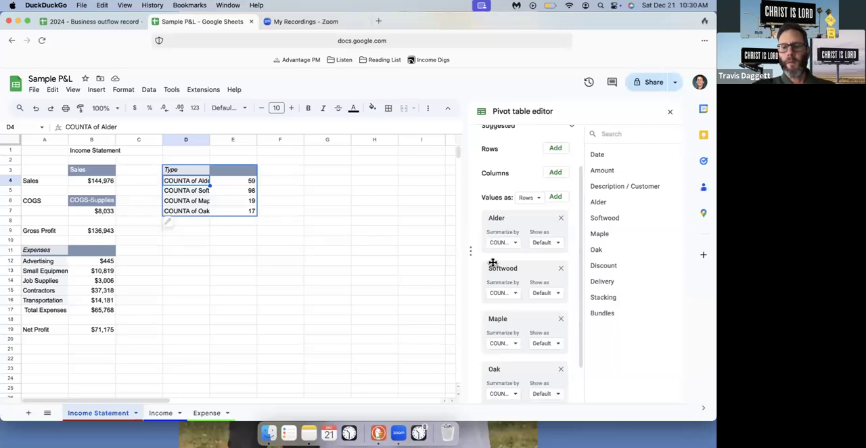
Add Discount and Delivery as further values in the Type pivot table
scroll(492, 262, "down", 1)
scroll(518, 276, "up", 3)
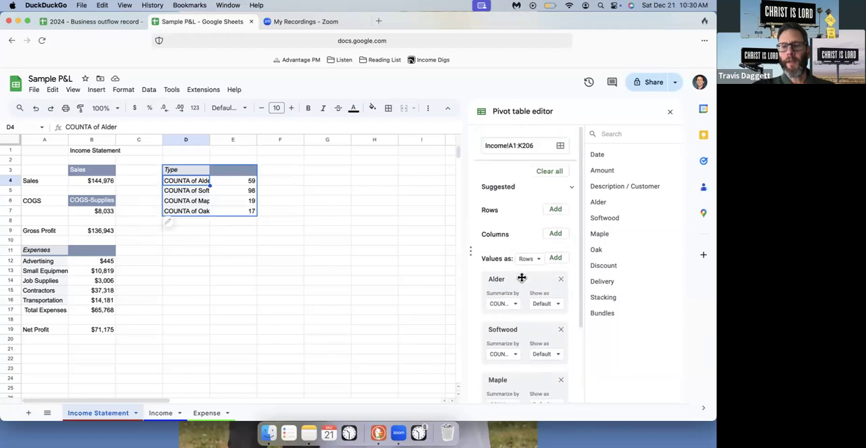
left_click(555, 251)
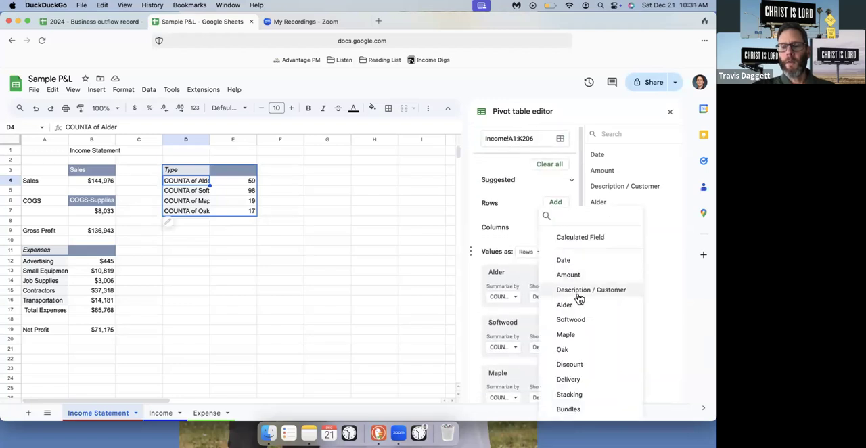
left_click(579, 366)
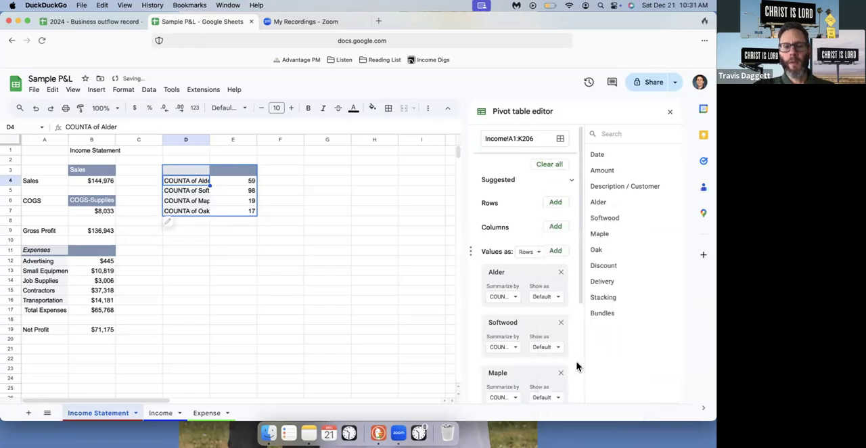
scroll(549, 231, "up", 5)
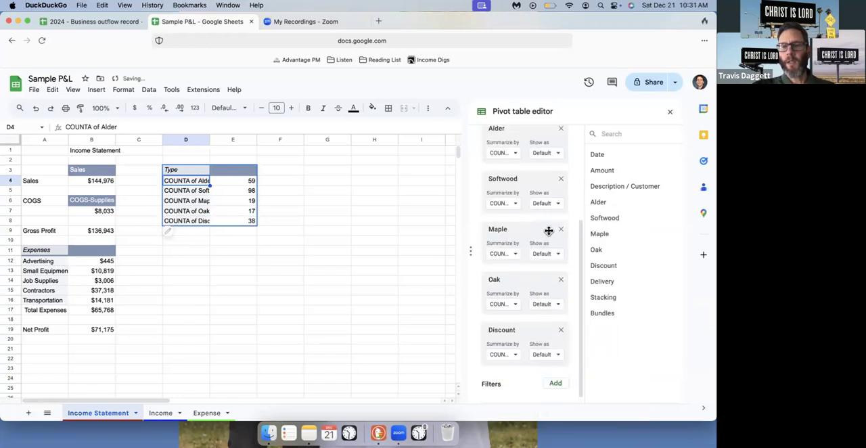
left_click(555, 251)
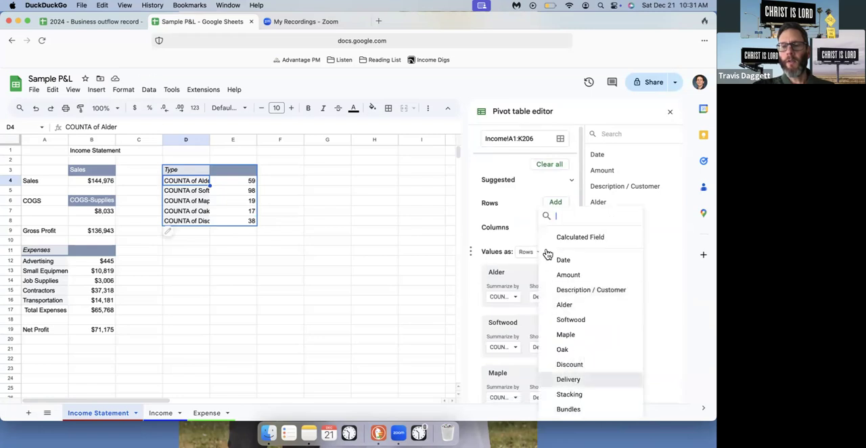
key("Return")
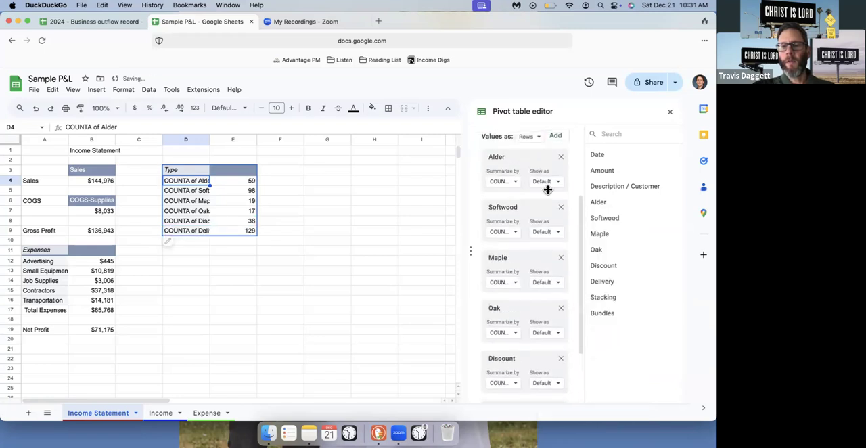
Add Stacking and Bundles as further values in the Type pivot table
scroll(552, 217, "up", 1)
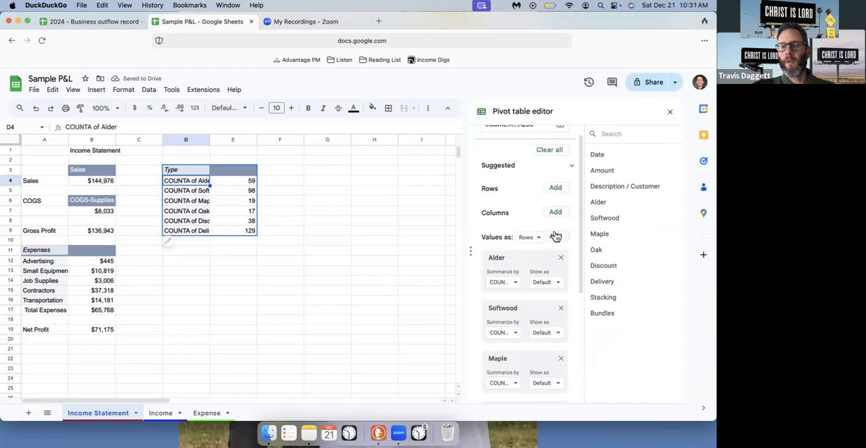
left_click(555, 236)
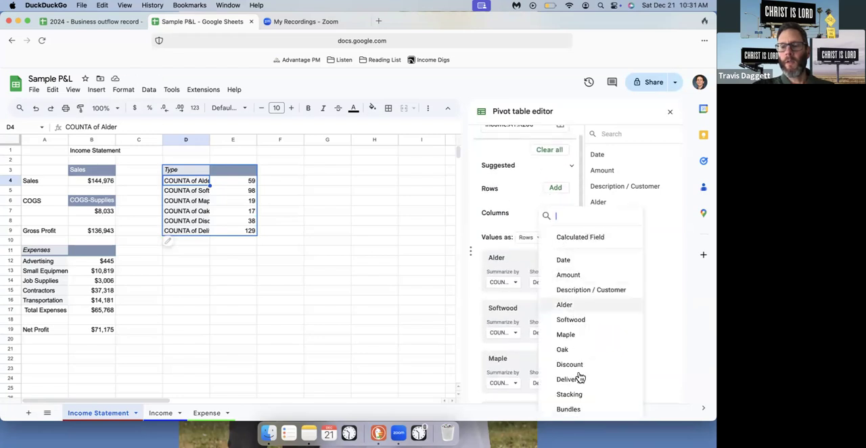
left_click(580, 398)
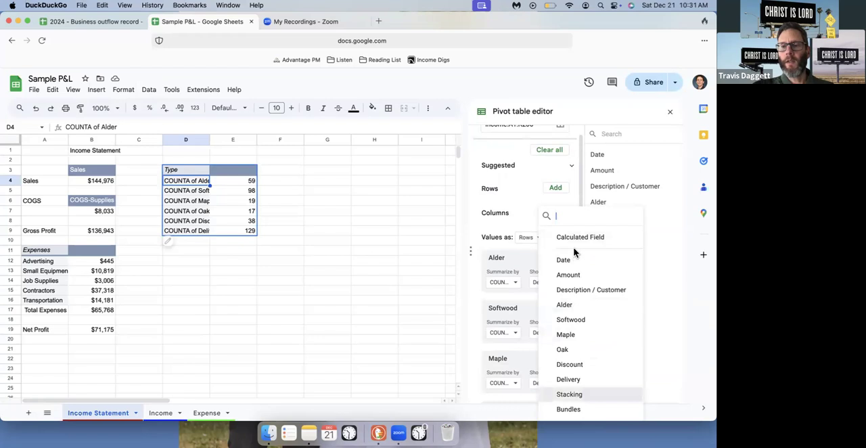
scroll(549, 188, "up", 5)
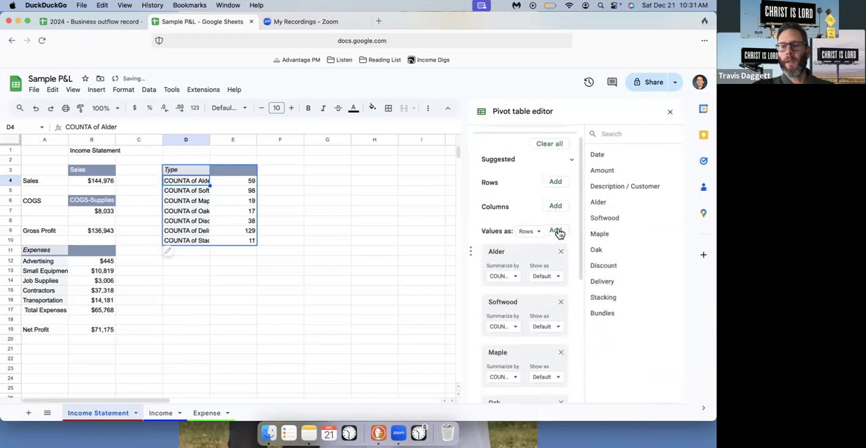
left_click(557, 233)
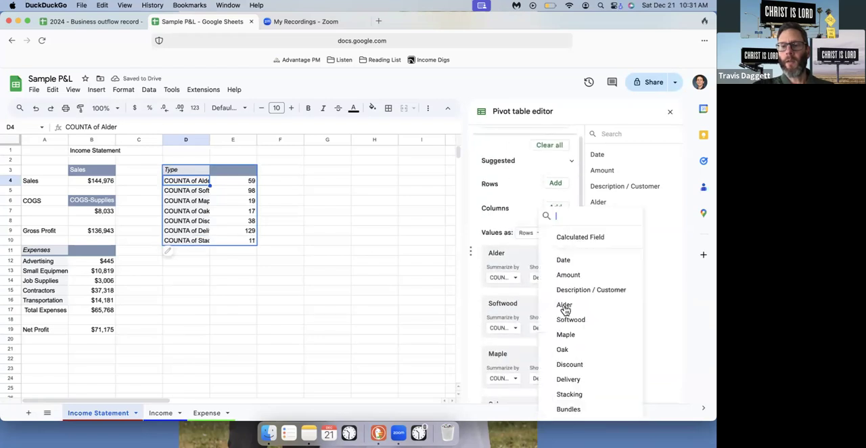
left_click(569, 409)
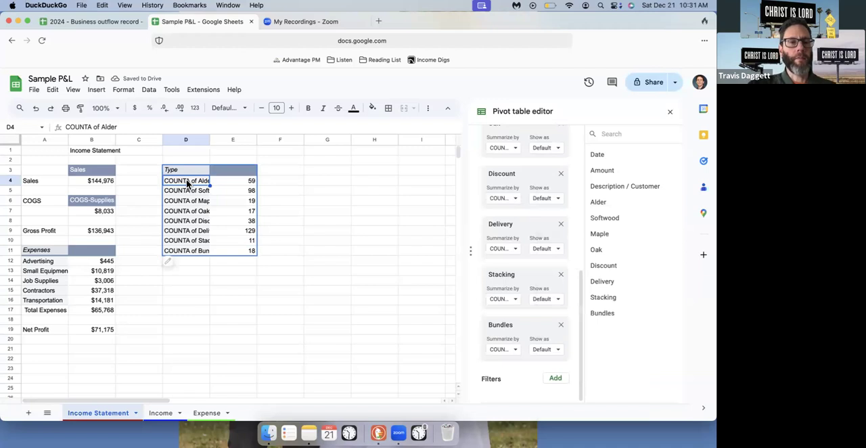
Shorten the first row label of the Type pivot table, in cell D4, to "Alder"
left_click(103, 126)
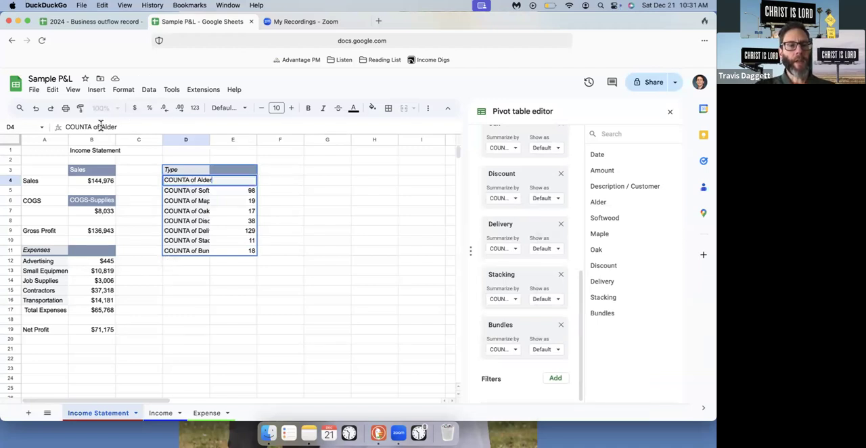
key("BackSpace")
key("BackSpace")
key("BackSpace")
key("BackSpace")
key("BackSpace")
key("BackSpace")
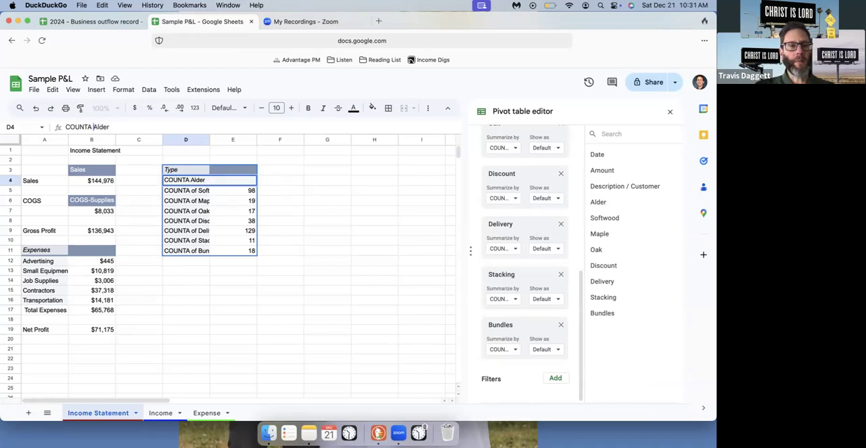
key("BackSpace")
key("BackSpace")
key("BackSpace")
key("BackSpace")
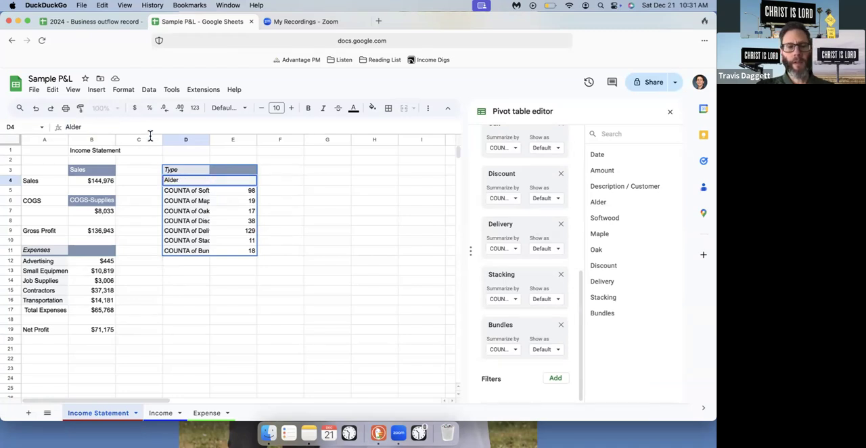
key("Return")
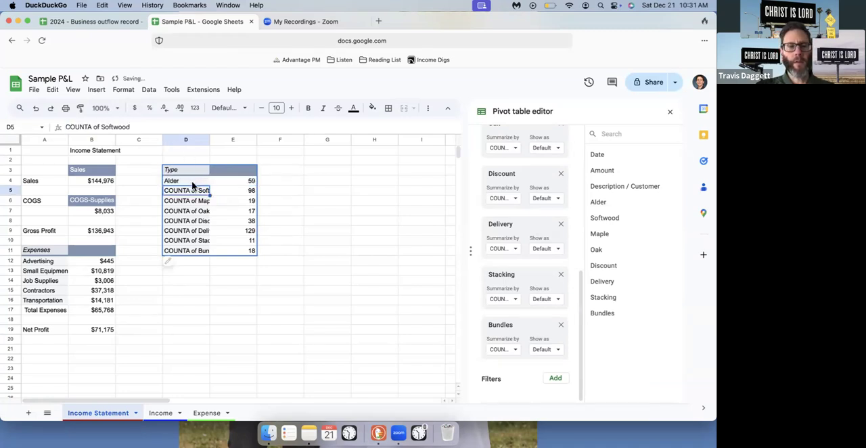
Shorten the second row label of the Type pivot table, in cell D5, to "Softwood"
left_click(101, 127)
key("BackSpace")
key("BackSpace")
key("BackSpace")
key("BackSpace")
key("BackSpace")
key("BackSpace")
key("BackSpace")
key("BackSpace")
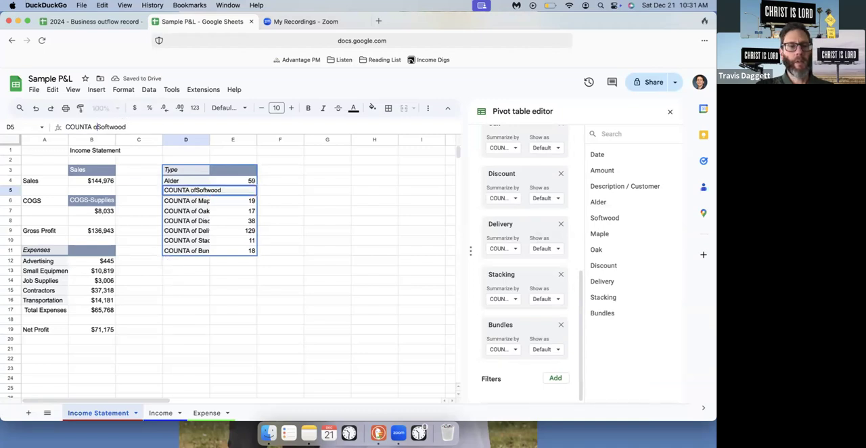
key("BackSpace")
key("BackSpace")
key("Return")
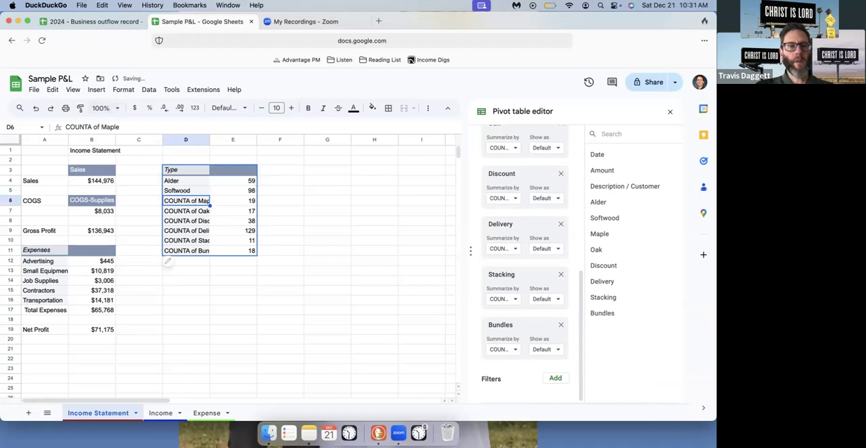
Shorten the third row label of the Type pivot table, in cell D6, to "Maple"
left_click(101, 126)
key("BackSpace")
key("BackSpace")
key("BackSpace")
key("BackSpace")
key("BackSpace")
key("BackSpace")
key("BackSpace")
key("BackSpace")
key("BackSpace")
key("BackSpace")
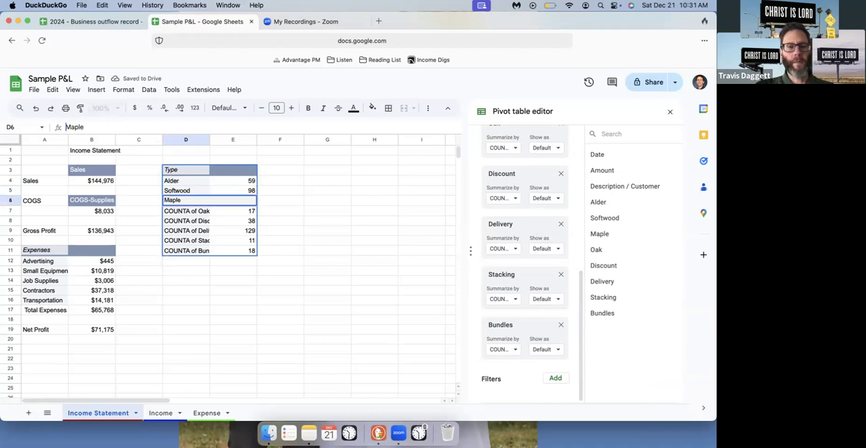
key("Return")
Shorten the fourth row label of the Type pivot table, in cell D7, to "Oak"
left_click(99, 126)
key("BackSpace")
key("BackSpace")
key("BackSpace")
key("BackSpace")
key("BackSpace")
key("BackSpace")
key("BackSpace")
key("BackSpace")
key("BackSpace")
key("BackSpace")
key("Return")
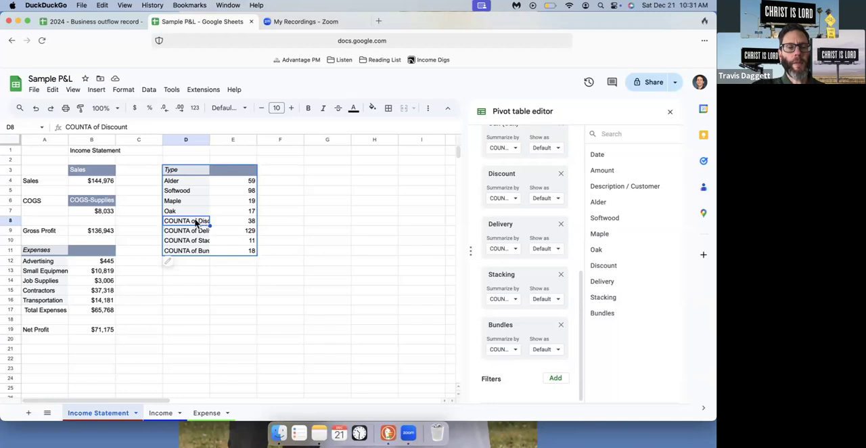
Review the Discount column's entries on the Income sheet and return to the Income Statement sheet
left_click(206, 413)
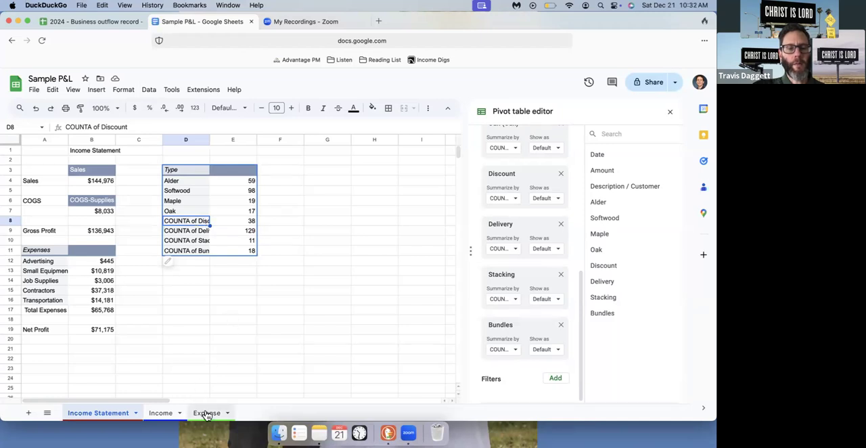
left_click(159, 413)
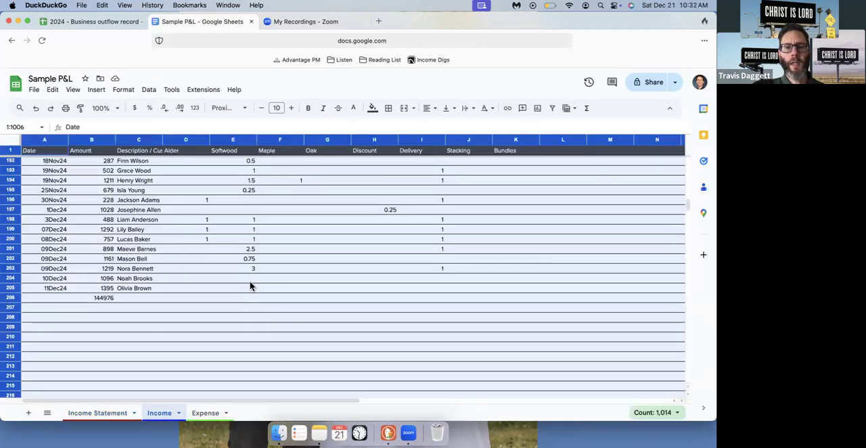
scroll(250, 283, "up", 5)
scroll(250, 286, "up", 7)
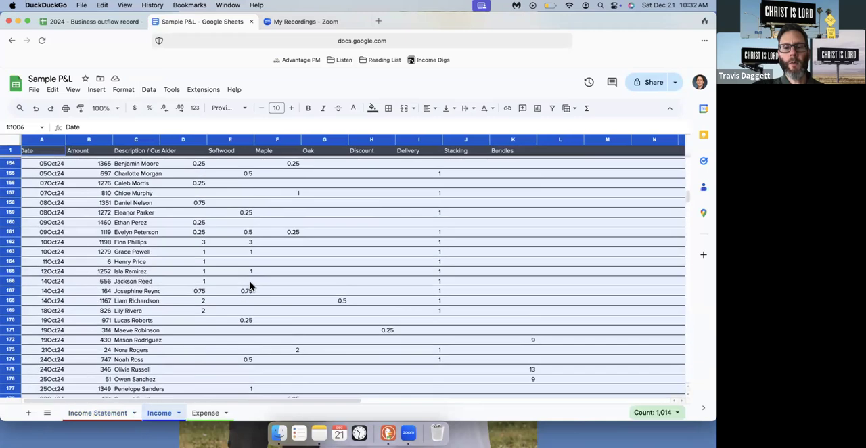
left_click(373, 331)
scroll(365, 298, "up", 20)
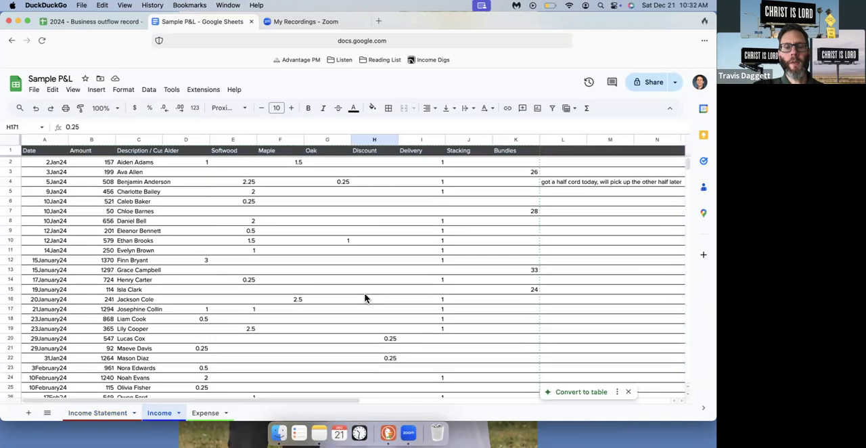
left_click(382, 344)
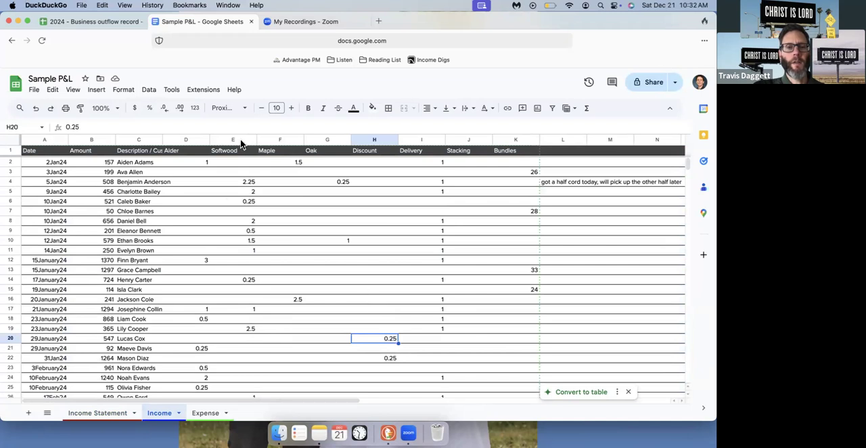
left_click(108, 415)
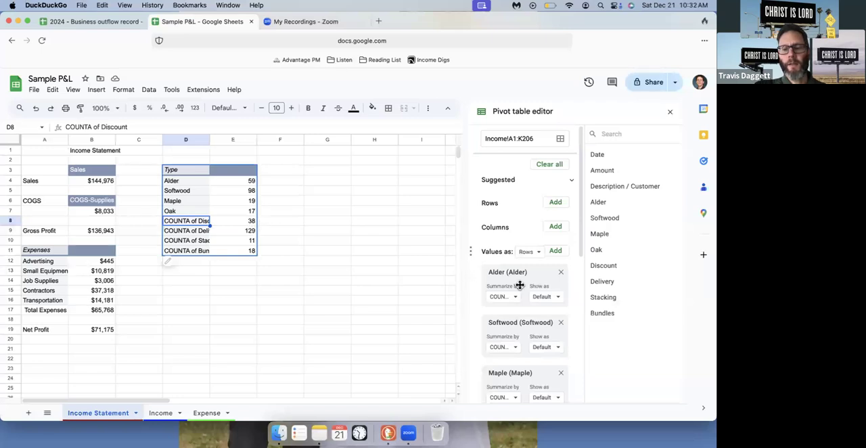
Try summarizing the Discount value of the Type pivot table by AVERAGE
scroll(519, 285, "down", 5)
scroll(519, 284, "down", 1)
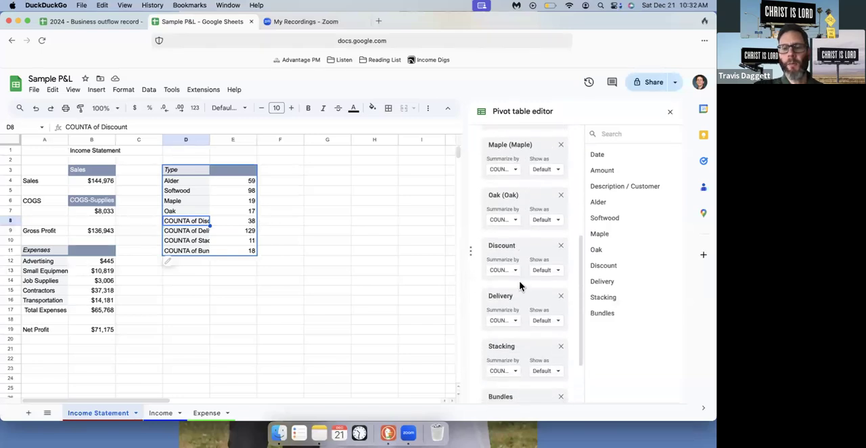
left_click(513, 270)
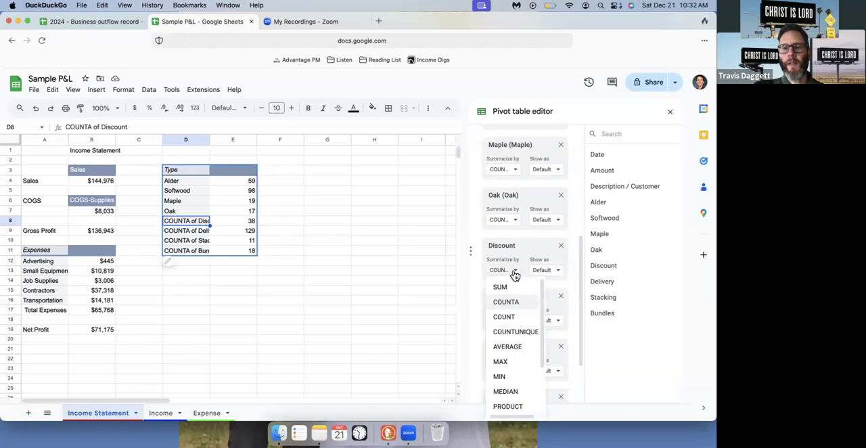
scroll(516, 299, "down", 2)
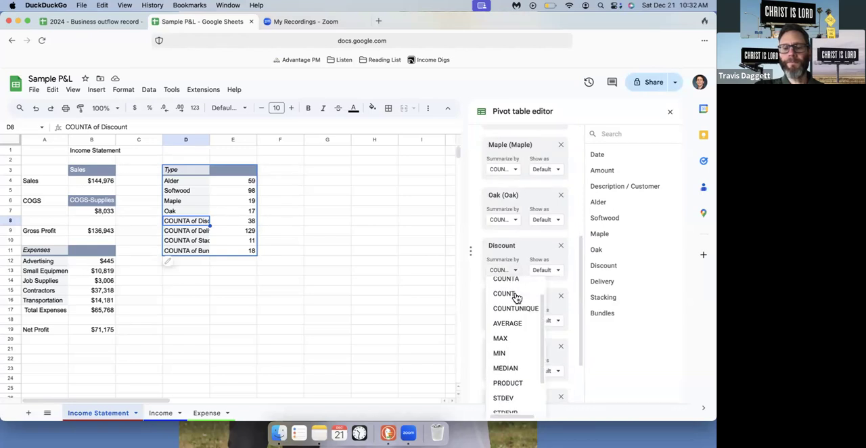
left_click(515, 296)
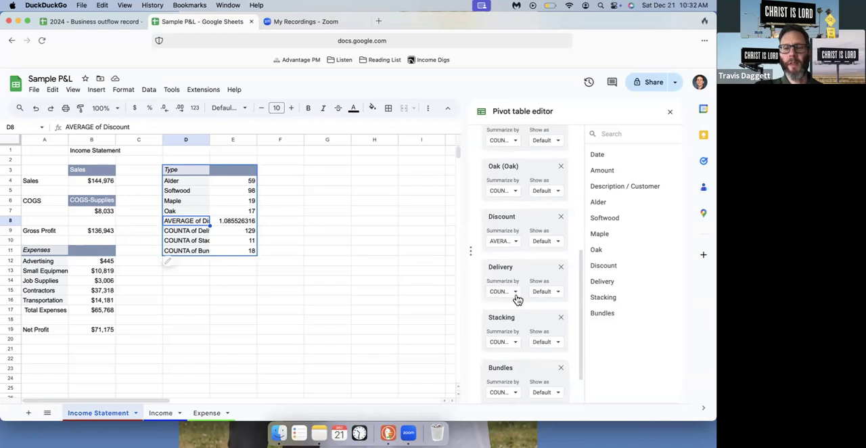
Try summarizing the Discount value of the Type pivot table by MAX
scroll(514, 327, "down", 1)
scroll(514, 328, "up", 1)
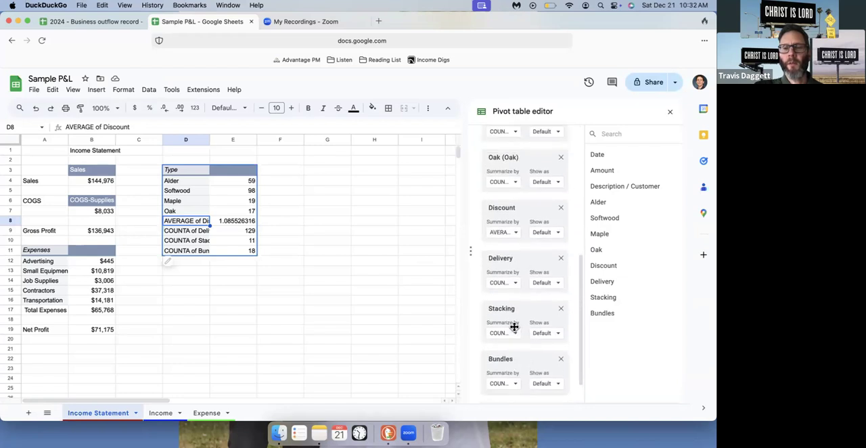
left_click(516, 241)
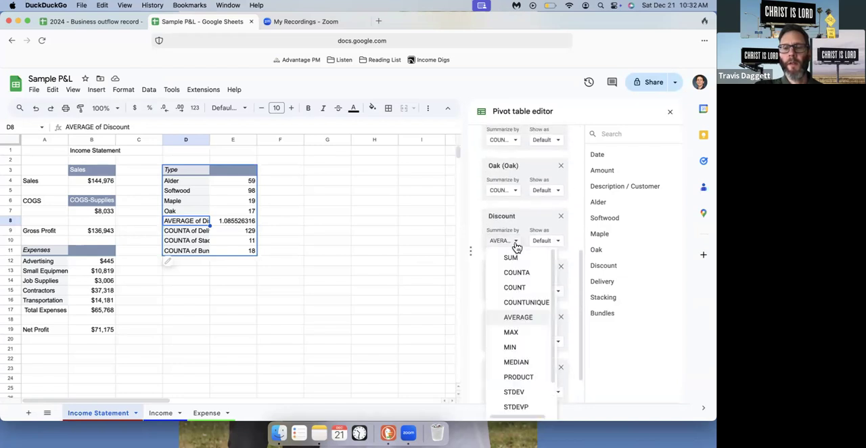
scroll(528, 306, "down", 1)
scroll(529, 306, "down", 1)
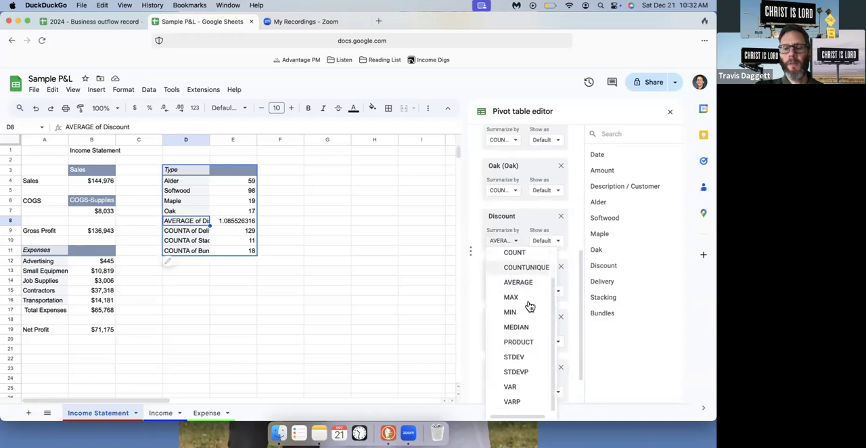
left_click(513, 299)
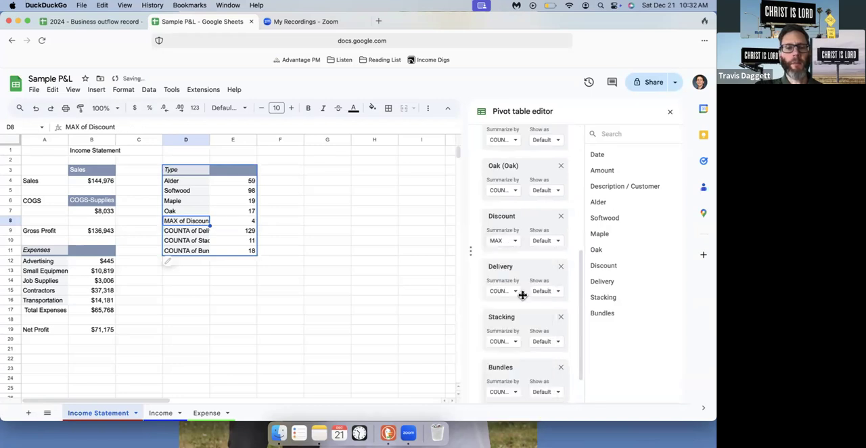
Try summarizing the Discount value of the Type pivot table by MIN and by MEDIAN
left_click(515, 242)
scroll(523, 308, "down", 1)
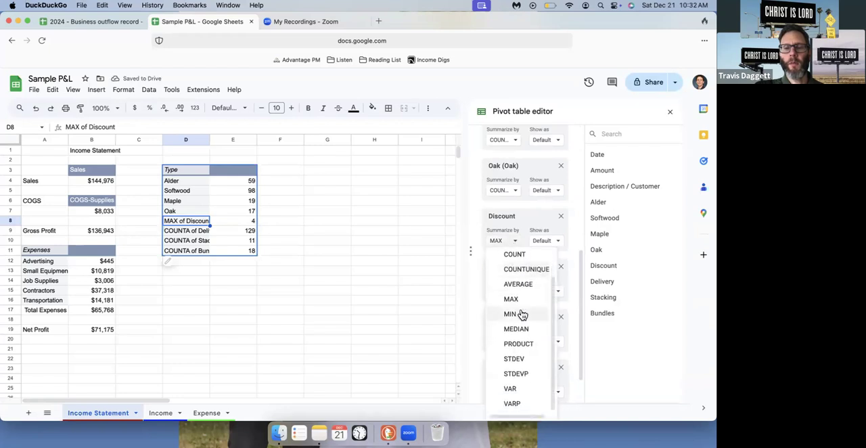
left_click(520, 314)
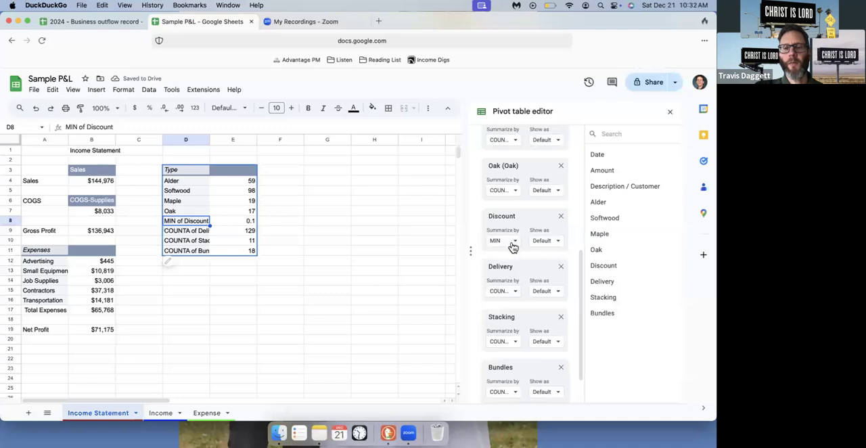
left_click(514, 243)
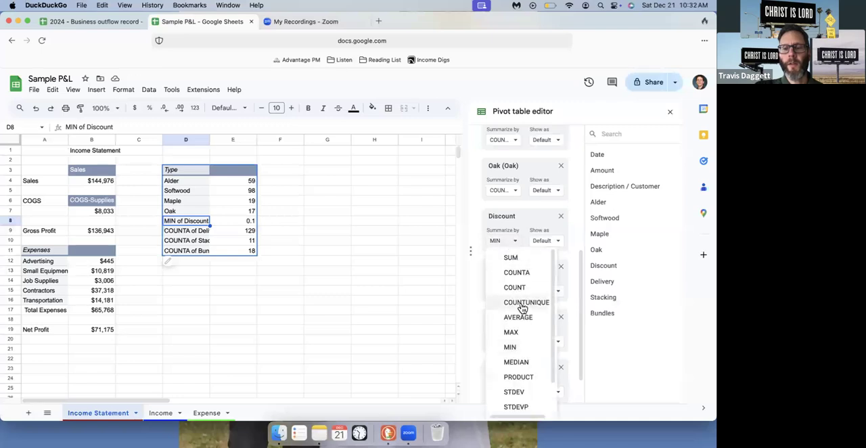
scroll(520, 310, "down", 1)
left_click(518, 329)
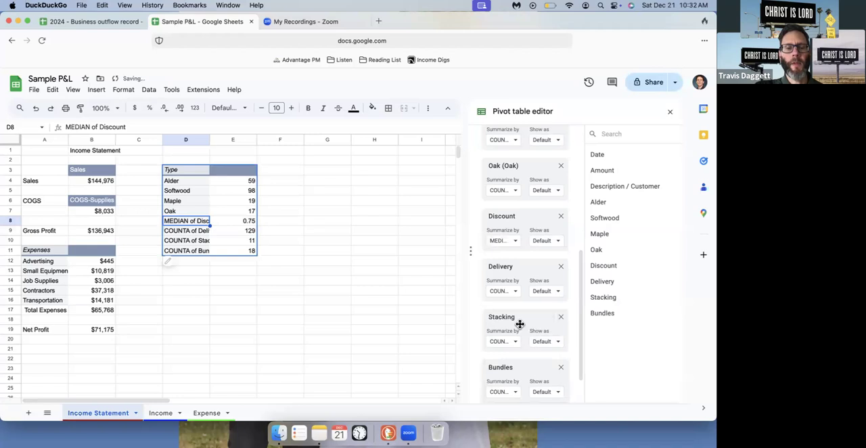
Return the Discount value's summary function in the Type pivot table to COUNTA
left_click(516, 243)
scroll(516, 291, "down", 2)
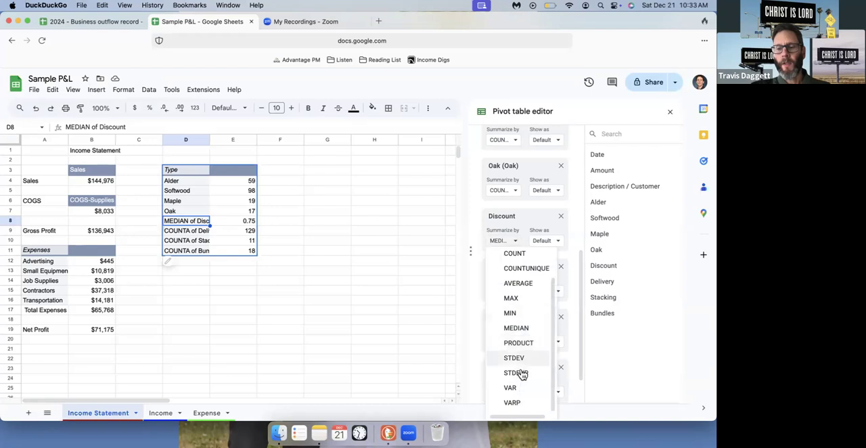
scroll(518, 325, "up", 2)
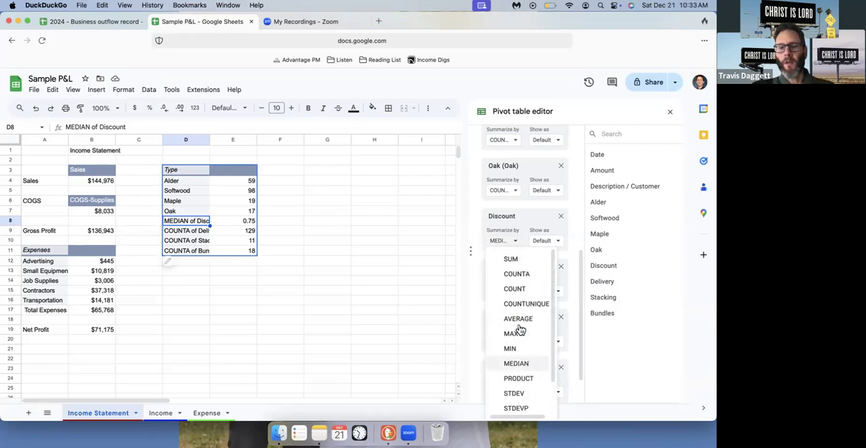
left_click(518, 272)
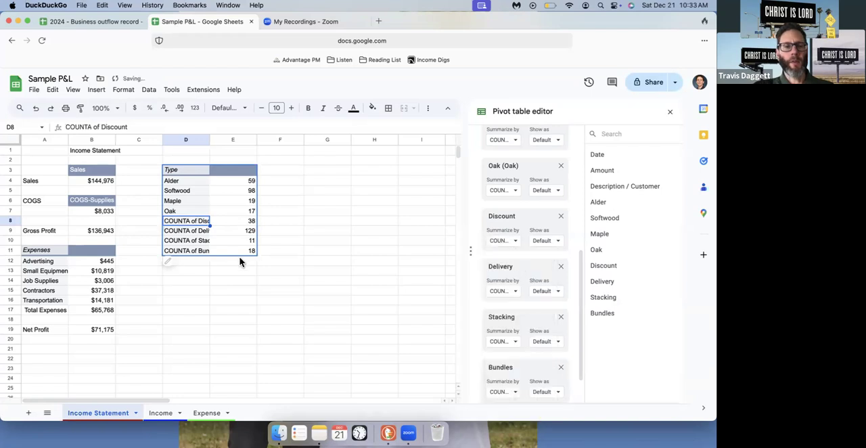
Shorten the Discount row label of the Type pivot table, in cell D8, to "Discount"
double_click(201, 223)
key("BackSpace")
key("BackSpace")
key("BackSpace")
key("BackSpace")
key("BackSpace")
key("BackSpace")
key("BackSpace")
key("BackSpace")
key("BackSpace")
key("BackSpace")
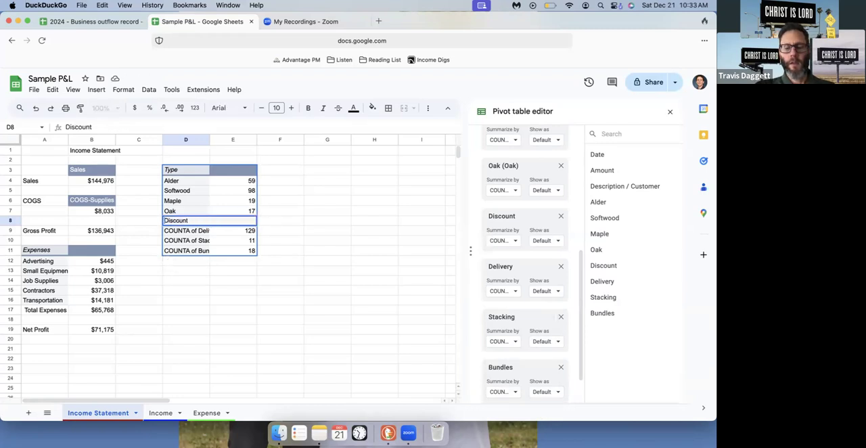
key("Return")
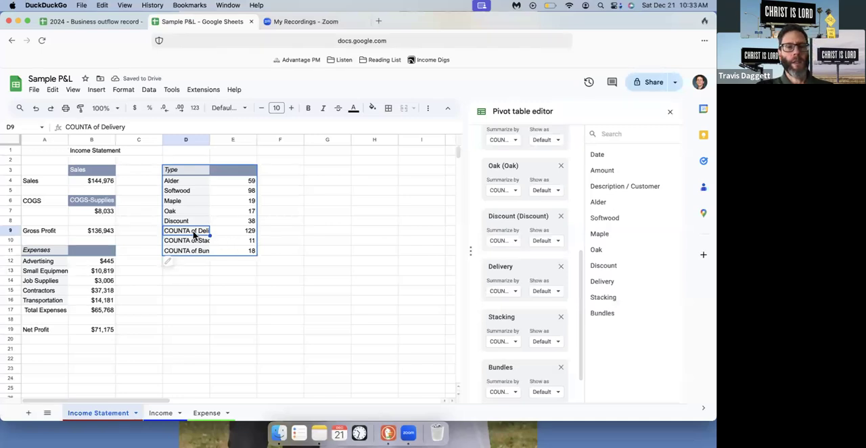
Summarize the Alder value of the Type pivot table by SUM
left_click(192, 184)
scroll(539, 241, "up", 10)
scroll(534, 242, "down", 3)
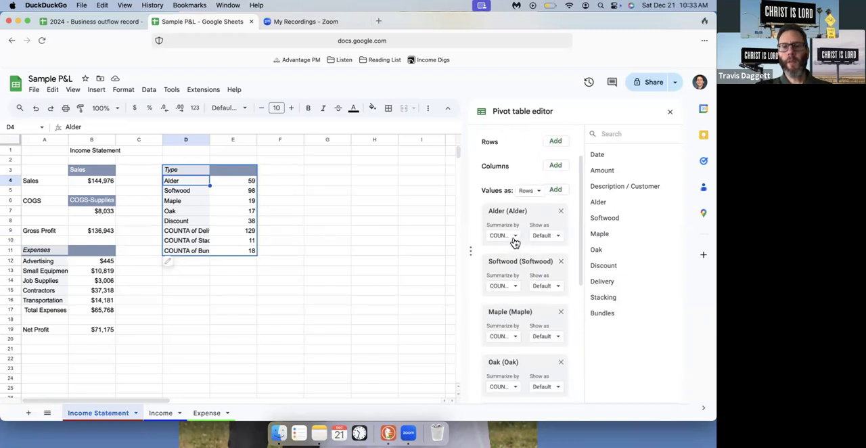
left_click(515, 238)
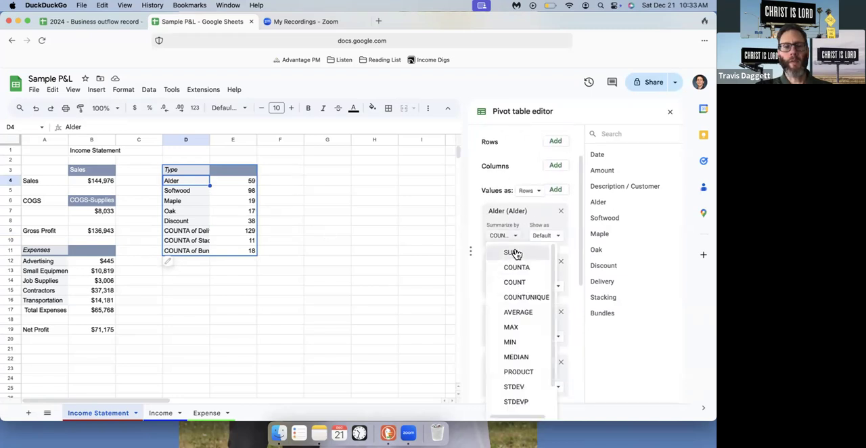
left_click(516, 252)
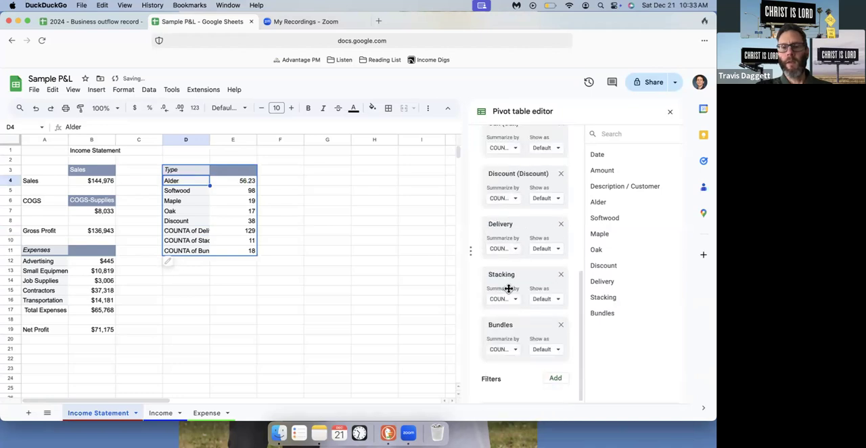
Summarize the Softwood value of the Type pivot table by SUM
scroll(512, 245, "up", 10)
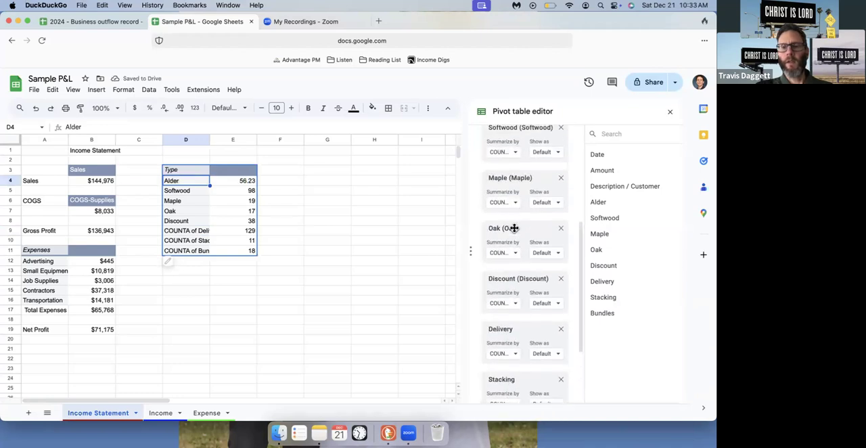
scroll(514, 230, "up", 2)
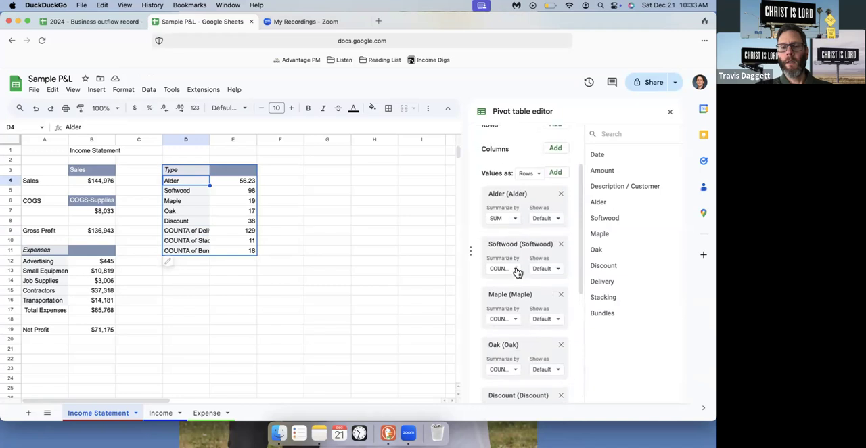
left_click(515, 268)
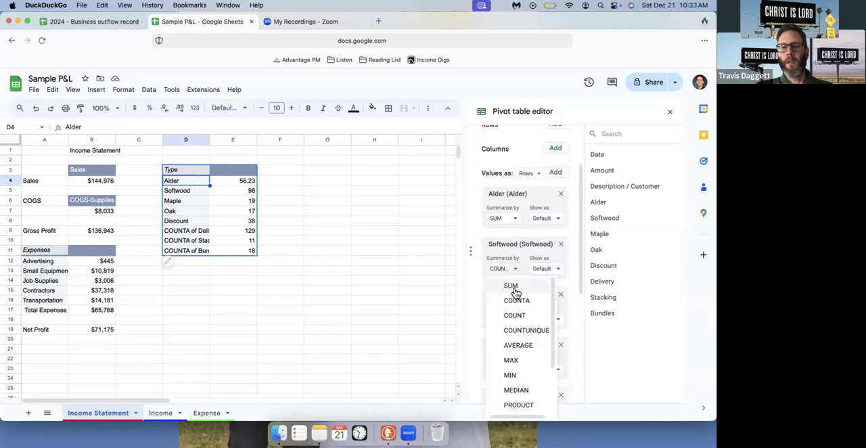
left_click(523, 287)
scroll(518, 291, "down", 5)
scroll(514, 287, "up", 4)
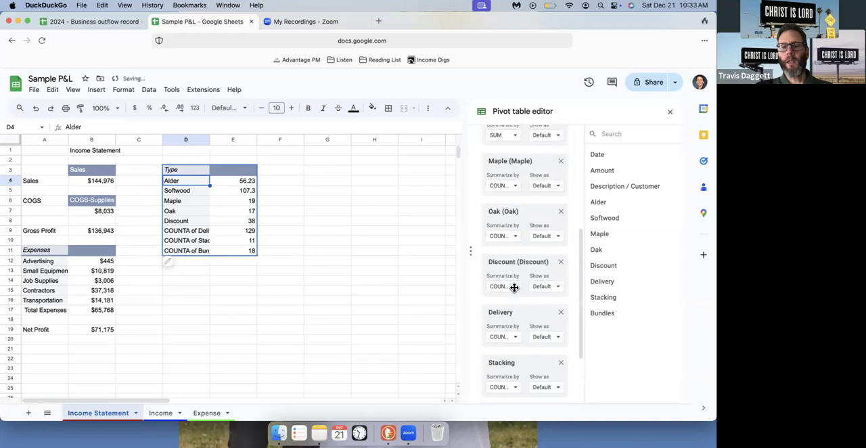
scroll(514, 285, "up", 3)
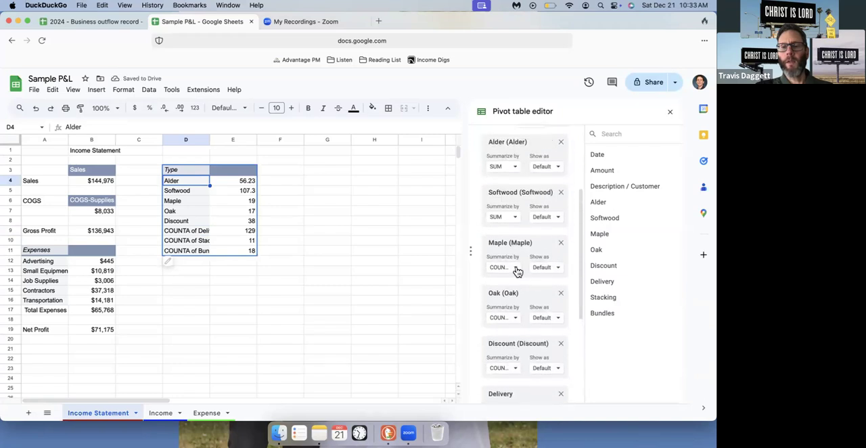
Summarize the Maple and Oak values of the Type pivot table by SUM
left_click(516, 269)
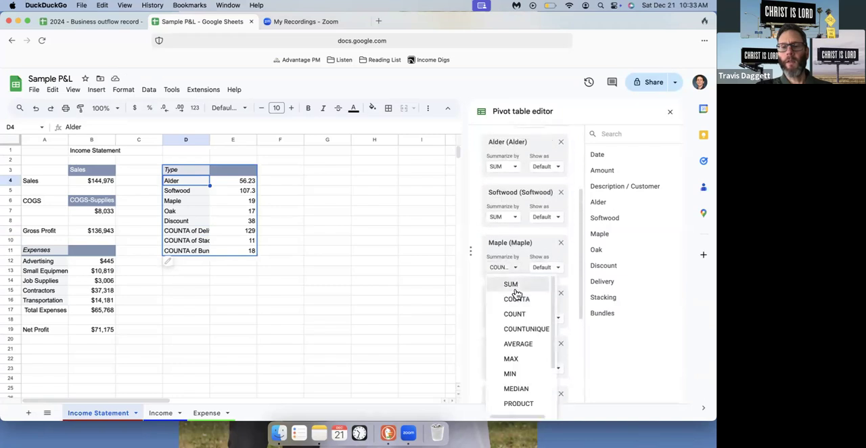
left_click(518, 287)
scroll(517, 295, "down", 5)
scroll(515, 301, "up", 5)
scroll(513, 301, "up", 2)
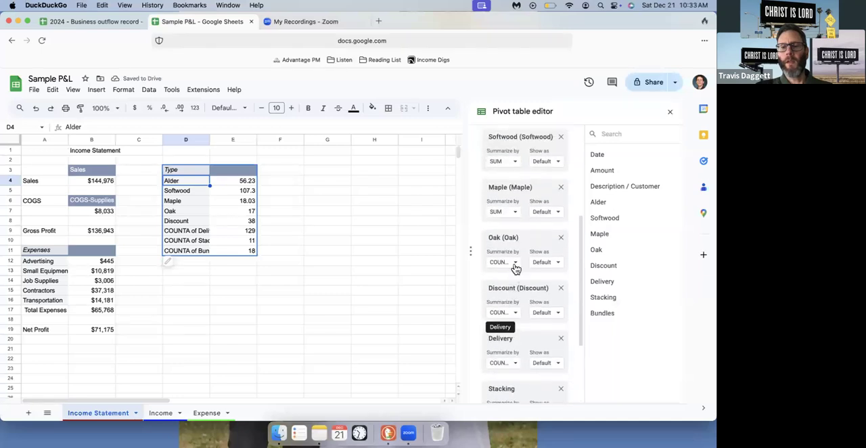
left_click(515, 264)
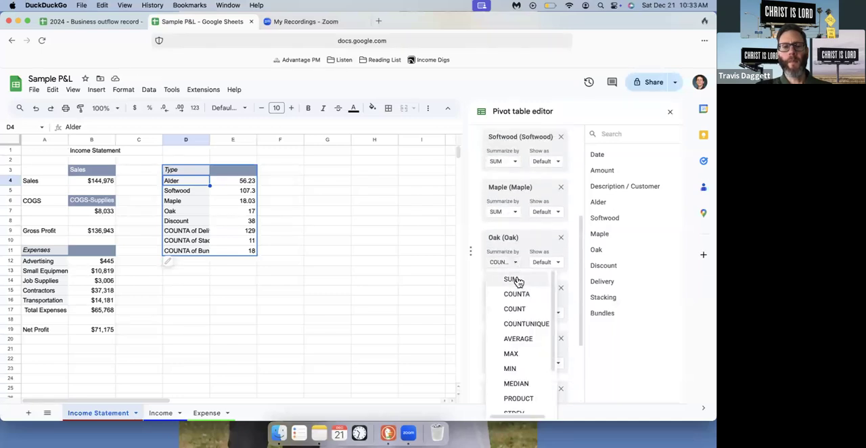
left_click(515, 279)
scroll(514, 279, "down", 3)
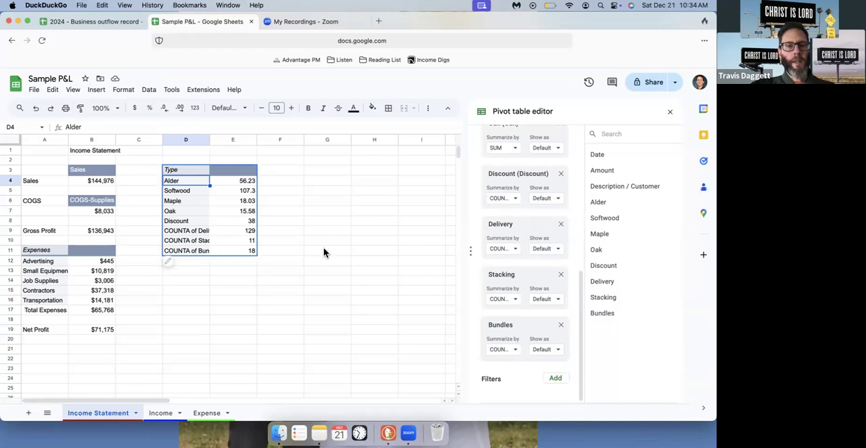
Enter the note "Count" in cell F8, beside the Discount row of the Type pivot table
left_click(280, 221)
type("Count")
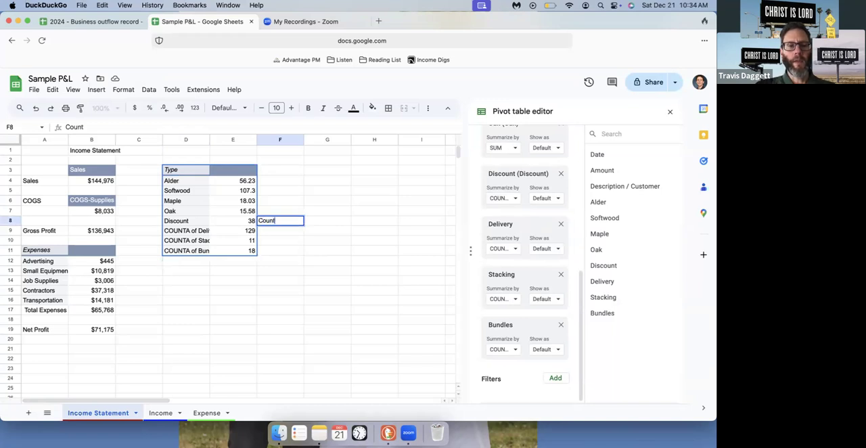
key("Return")
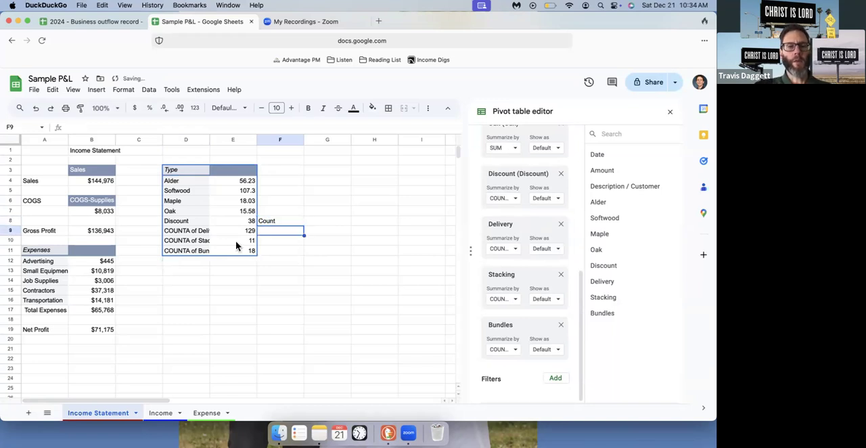
Shorten the delivery row label in cell D9 to "Delivery" and summarize the Delivery value by SUM
double_click(188, 231)
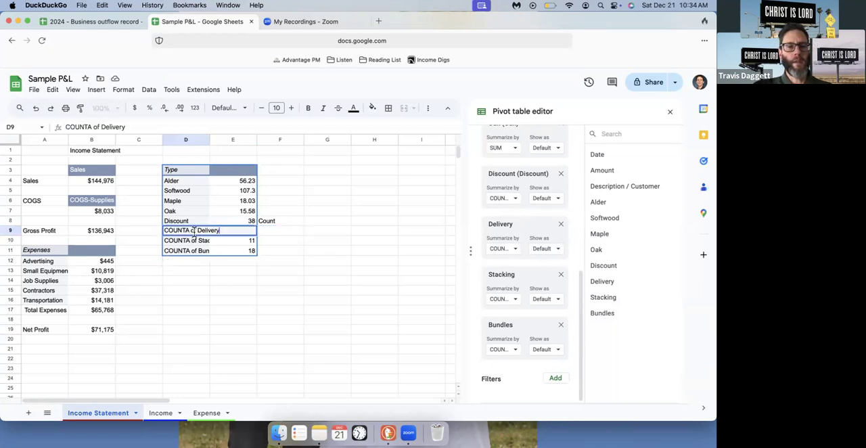
key("BackSpace")
key("BackSpace")
key("BackSpace")
key("BackSpace")
key("BackSpace")
key("BackSpace")
key("BackSpace")
key("BackSpace")
key("BackSpace")
key("BackSpace")
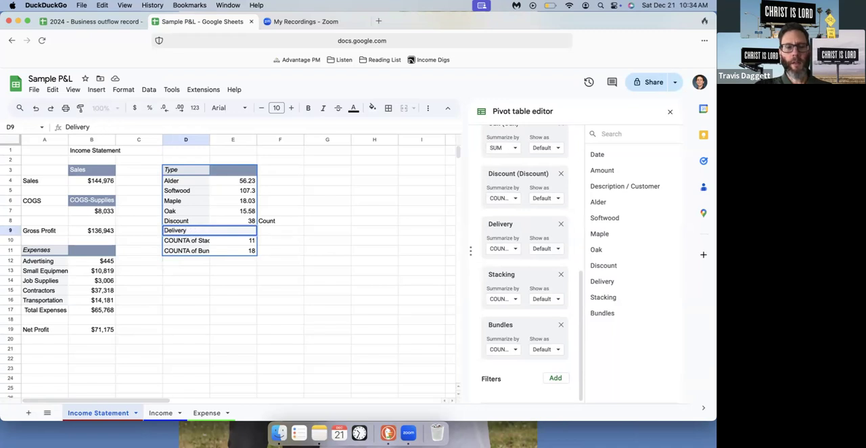
key("Return")
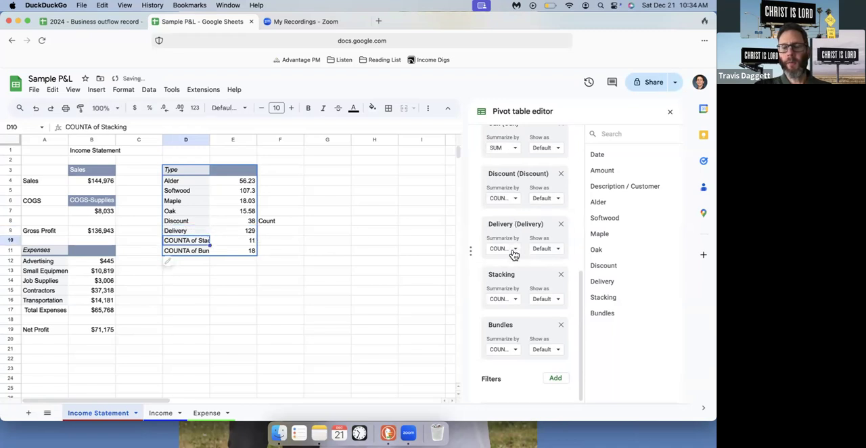
left_click(515, 250)
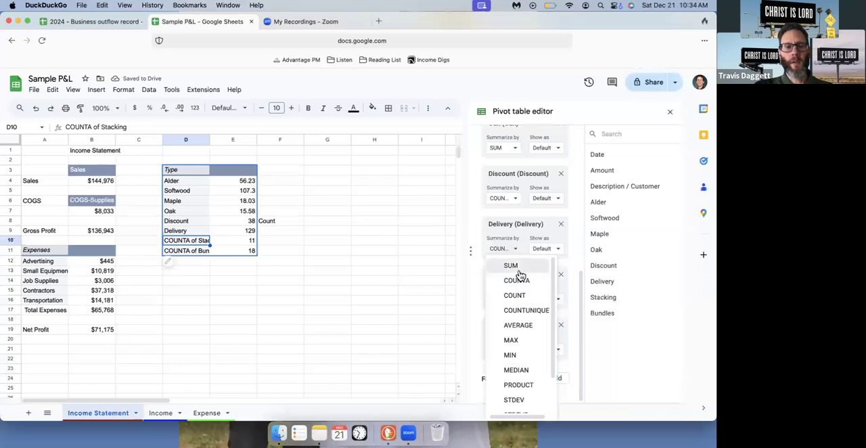
left_click(518, 269)
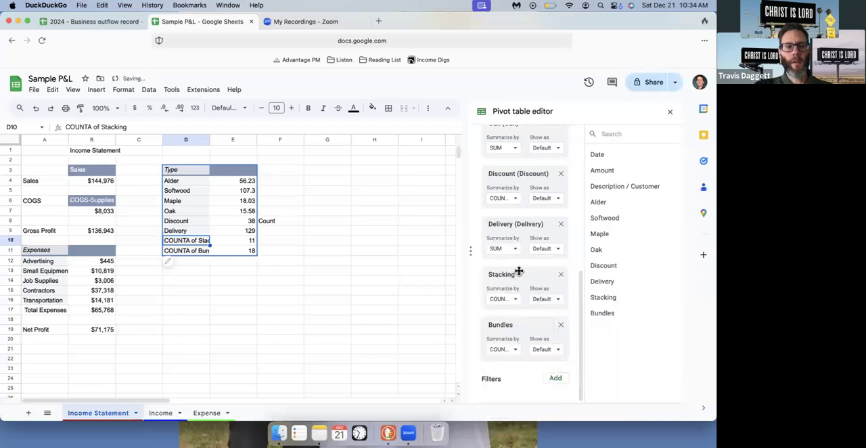
Shorten the stacking row label in cell D10 to "Stacking" and summarize the Stacking value by SUM
double_click(199, 240)
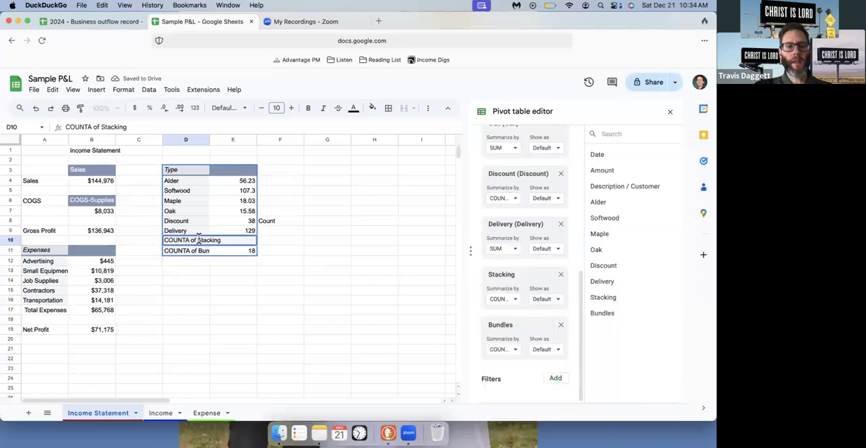
key("BackSpace")
key("BackSpace")
key("BackSpace")
key("BackSpace")
key("BackSpace")
key("BackSpace")
key("BackSpace")
key("BackSpace")
key("BackSpace")
key("BackSpace")
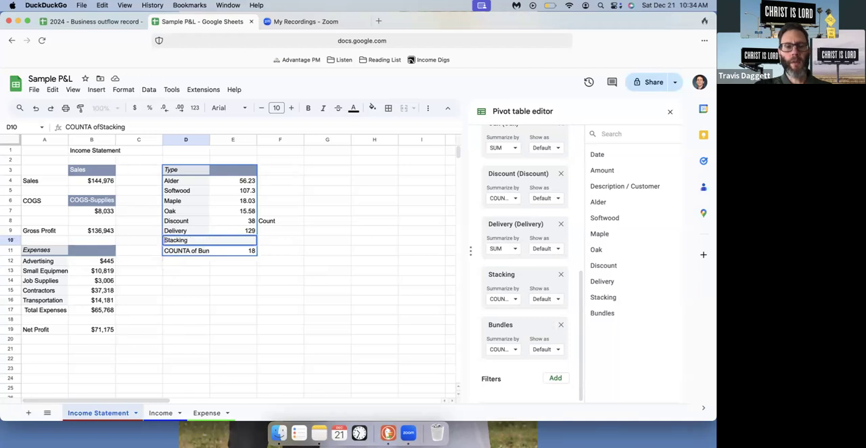
left_click(506, 302)
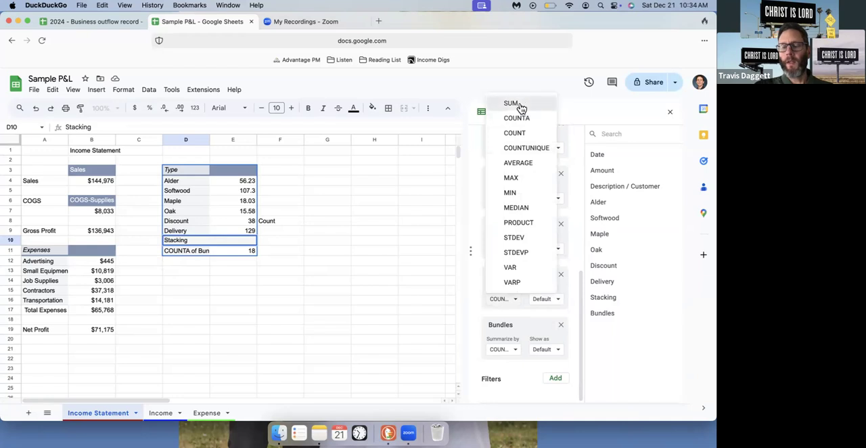
left_click(518, 107)
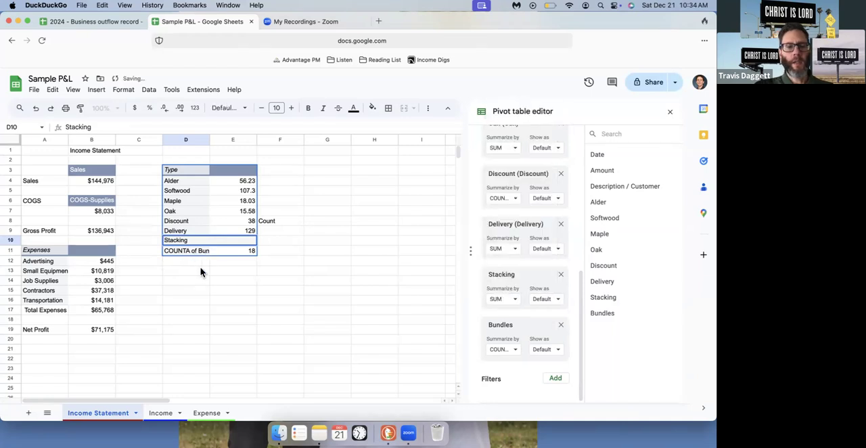
left_click(201, 270)
Shorten the bundles row label in cell D11 to "Bundles" and summarize the Bundles value by SUM
left_click(198, 250)
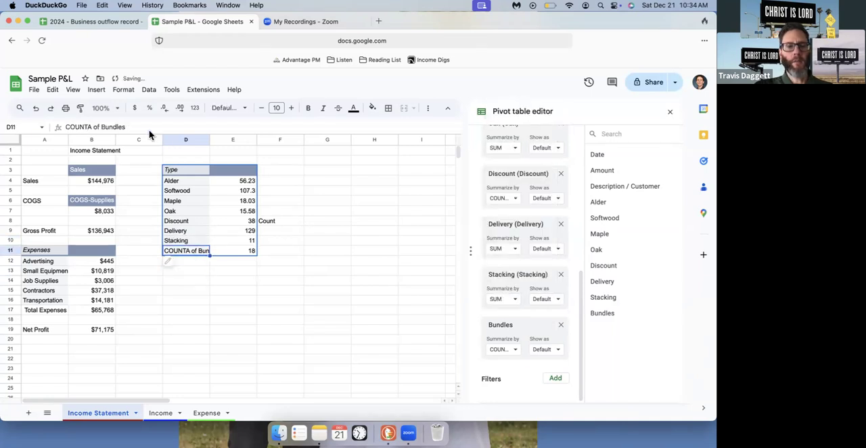
left_click(101, 127)
key("BackSpace")
key("BackSpace")
key("BackSpace")
key("BackSpace")
key("BackSpace")
key("BackSpace")
key("BackSpace")
key("BackSpace")
key("BackSpace")
key("BackSpace")
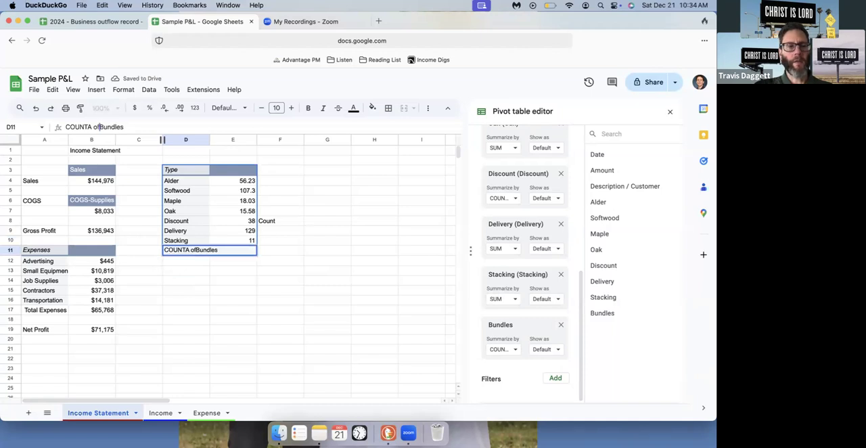
key("Return")
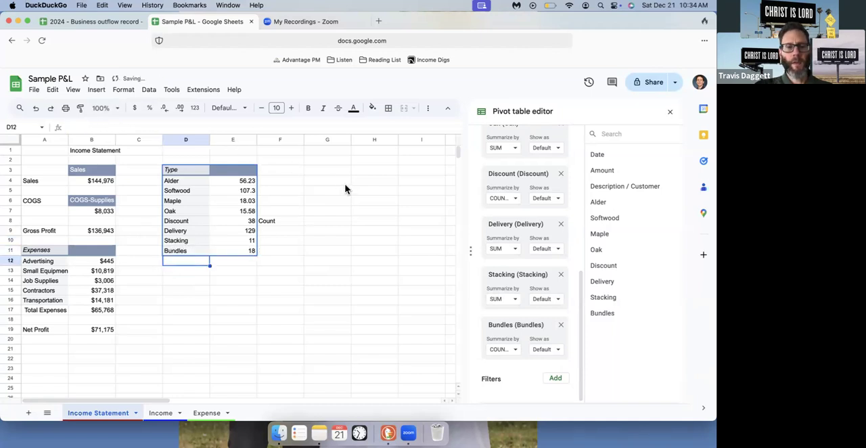
left_click(181, 253)
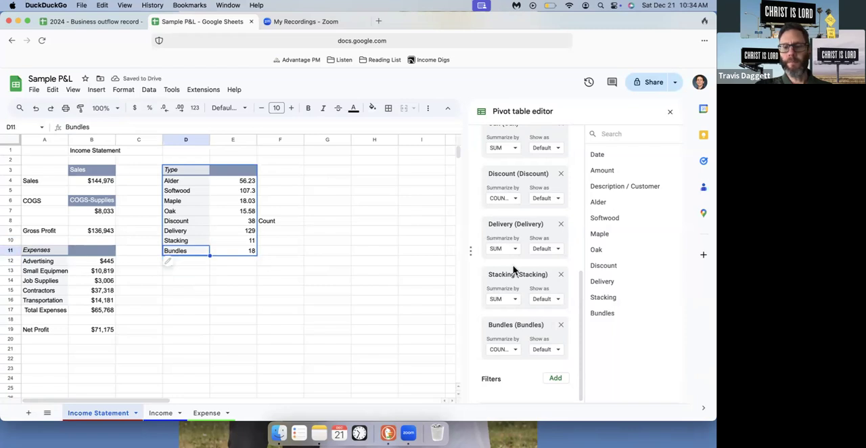
left_click(514, 352)
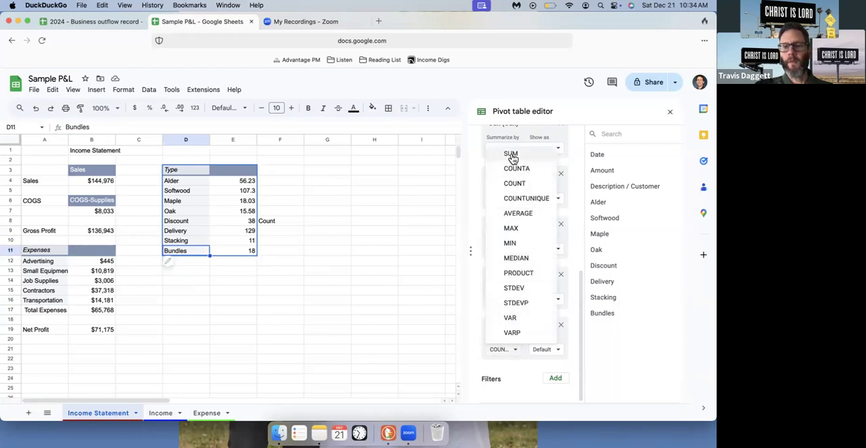
left_click(512, 156)
left_click(314, 274)
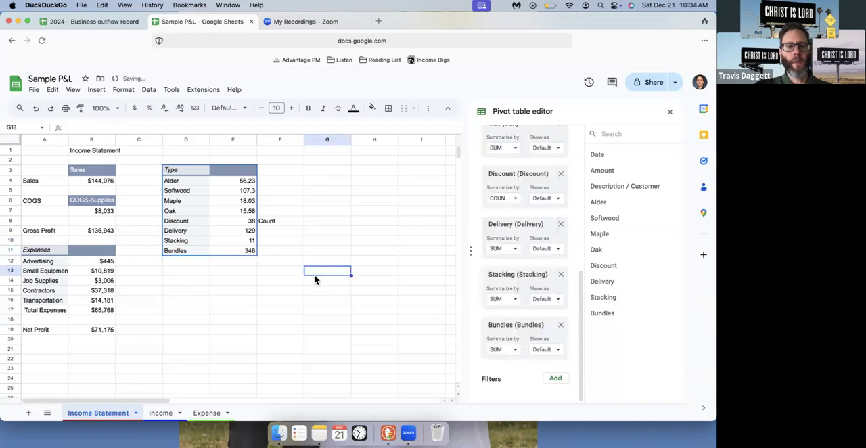
Enter the heading "Sum" in cell E2, above the value column of the Type pivot table
left_click(241, 173)
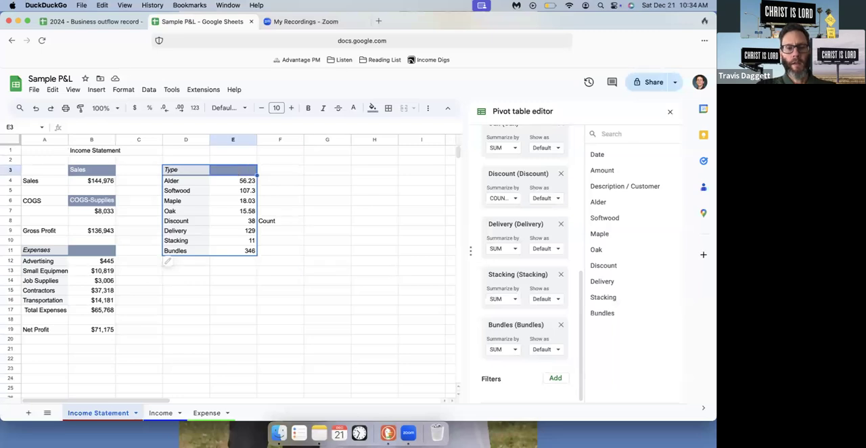
left_click(238, 160)
type("Sum")
key("Return")
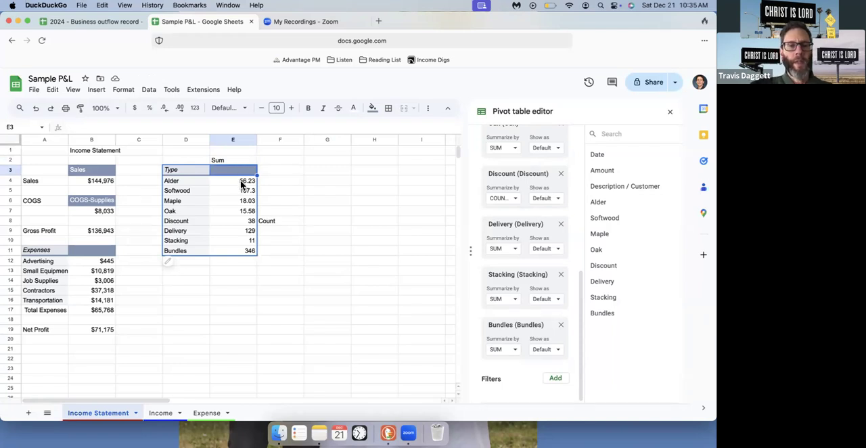
Reduce the number format of the whole column E to zero decimal places
left_click(240, 180)
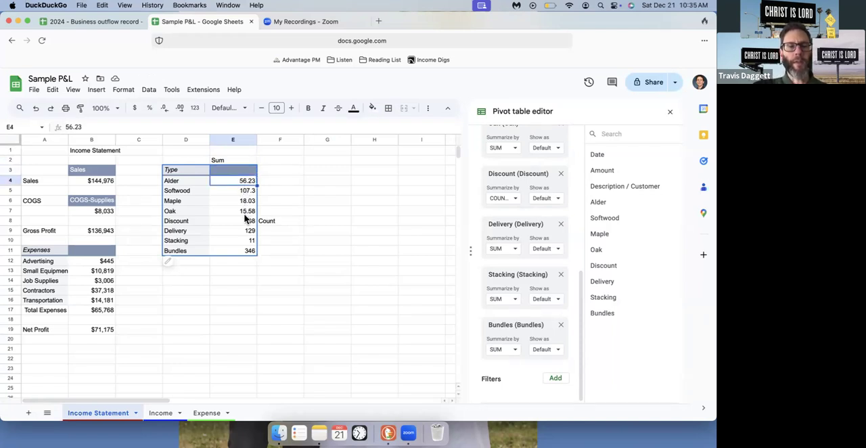
left_click(237, 139)
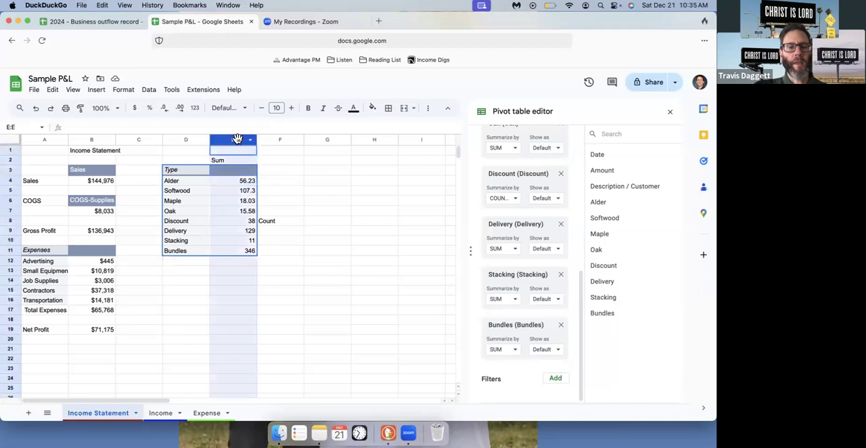
left_click(163, 108)
left_click(165, 110)
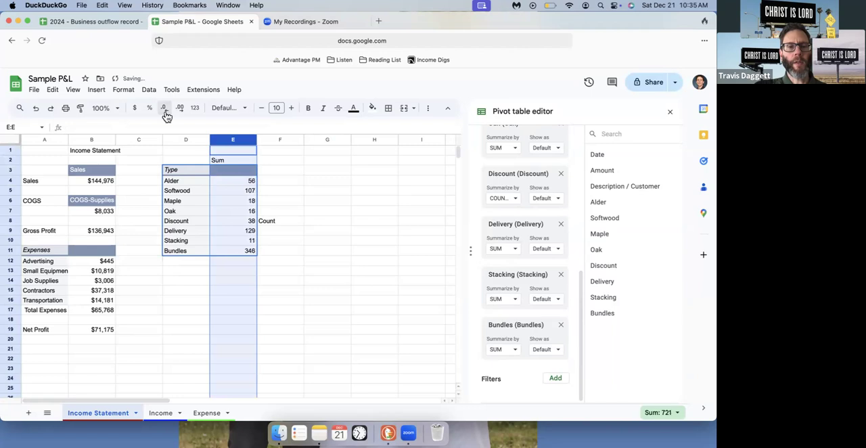
left_click(302, 214)
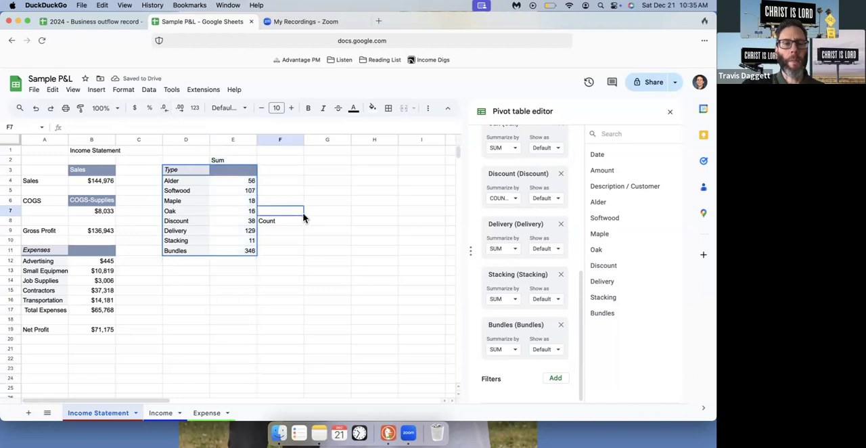
Review the Type pivot table's figures row by row, from Alder down to Bundles
left_click(240, 182)
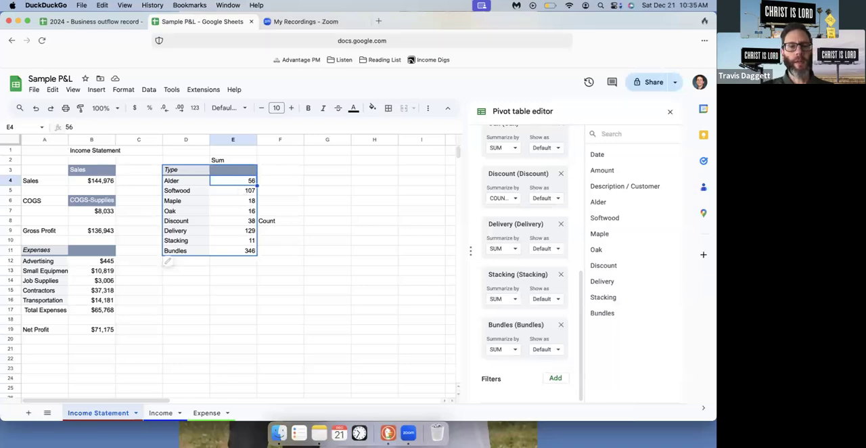
key("Down")
key("Down")
key("Down")
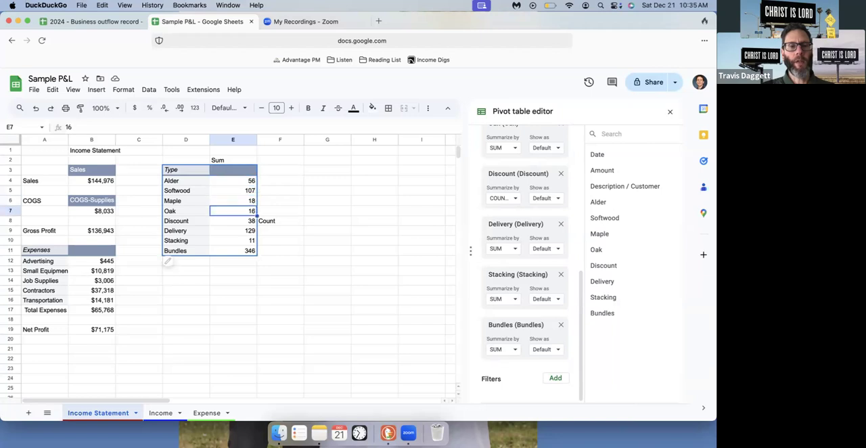
key("Down")
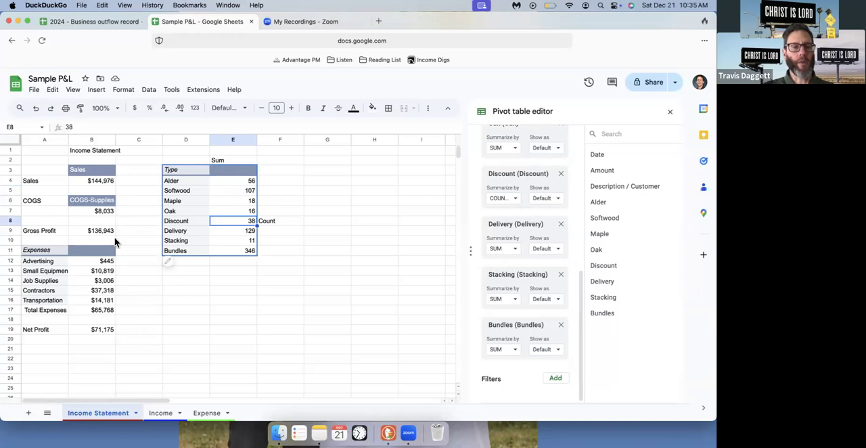
left_click(39, 192)
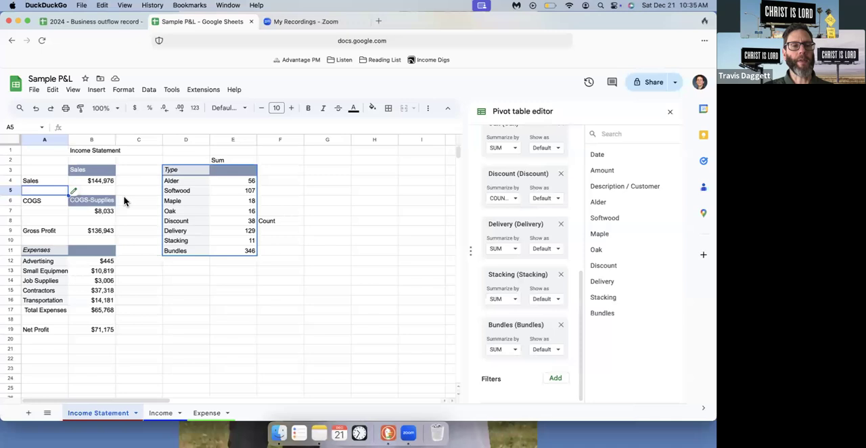
left_click(240, 230)
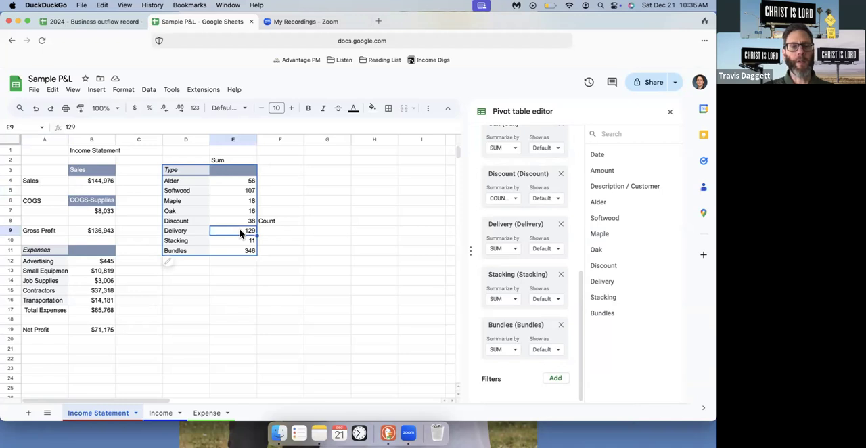
key("Down")
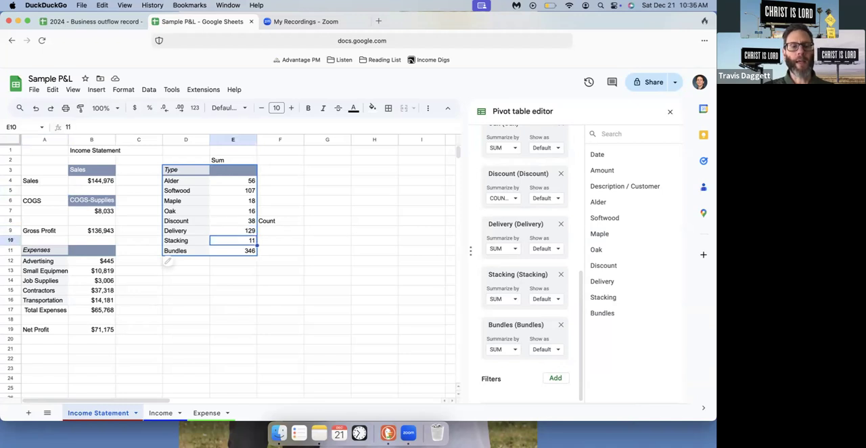
key("Down")
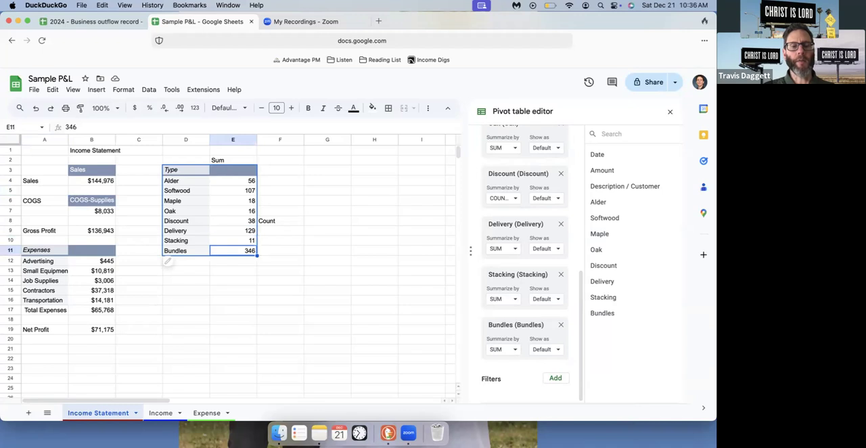
key("Down")
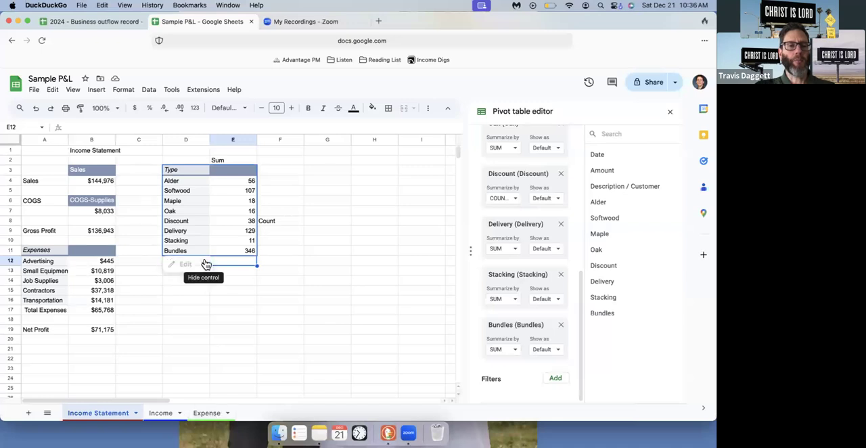
Open the Sales pivot table on the Income Statement sheet for editing
left_click(206, 264)
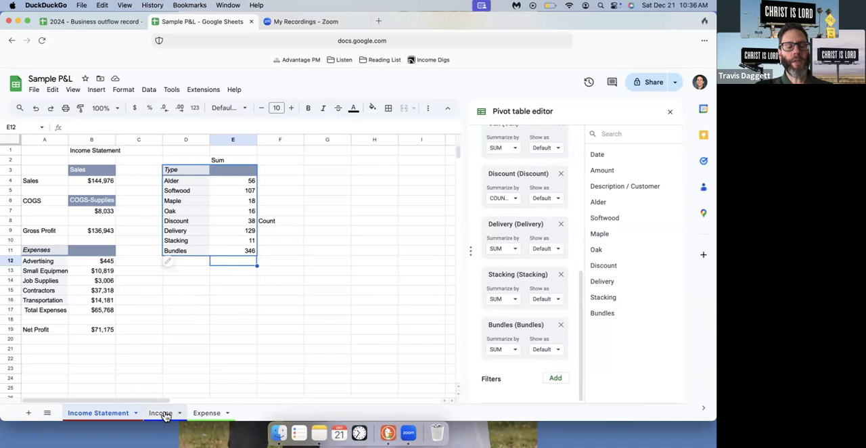
left_click(82, 178)
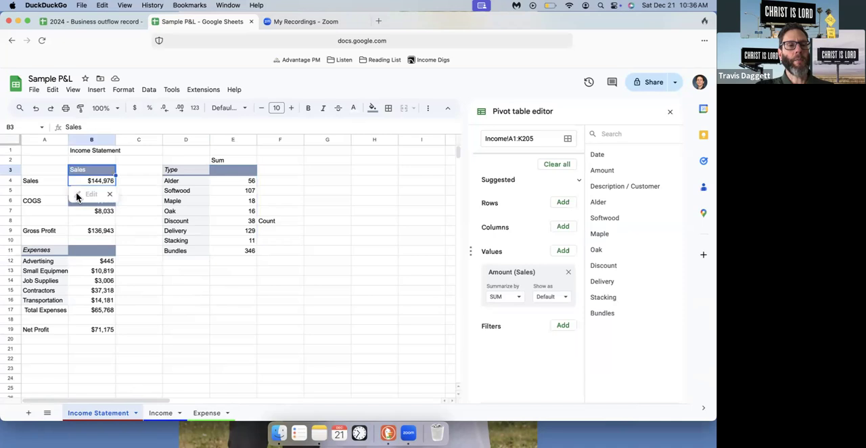
left_click(670, 113)
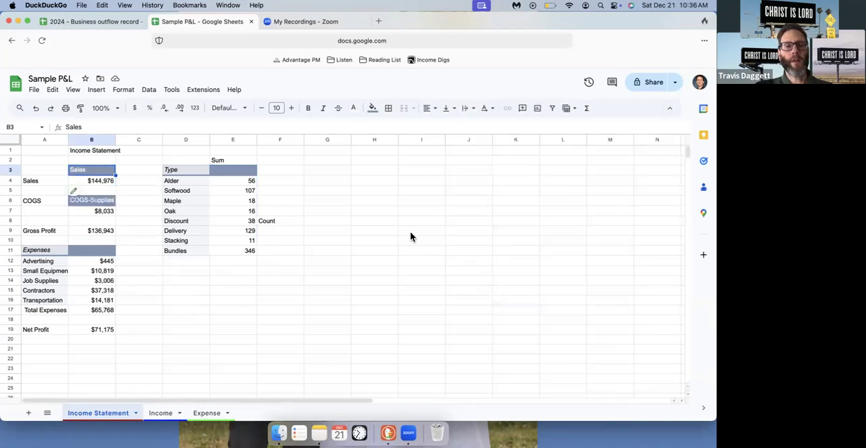
left_click(410, 232)
left_click(96, 181)
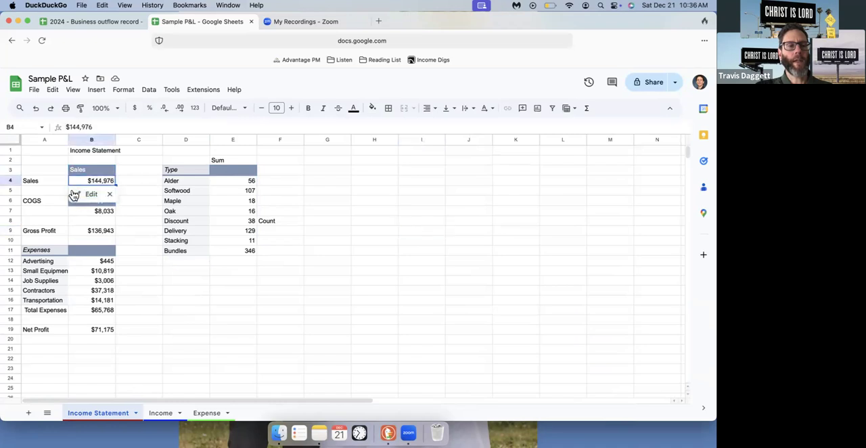
left_click(75, 194)
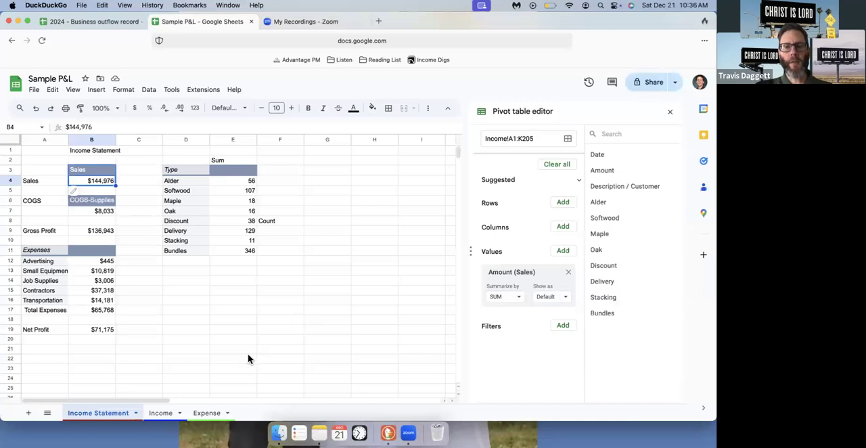
Check the last rows of the Income sheet and extend the Sales pivot table's source range to Income!A1:K206
left_click(157, 413)
scroll(174, 269, "down", 20)
scroll(173, 268, "up", 10)
scroll(174, 268, "up", 14)
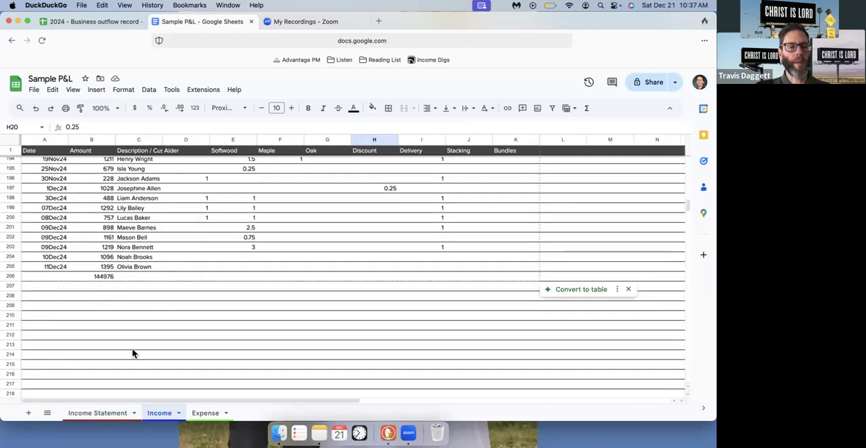
left_click(101, 413)
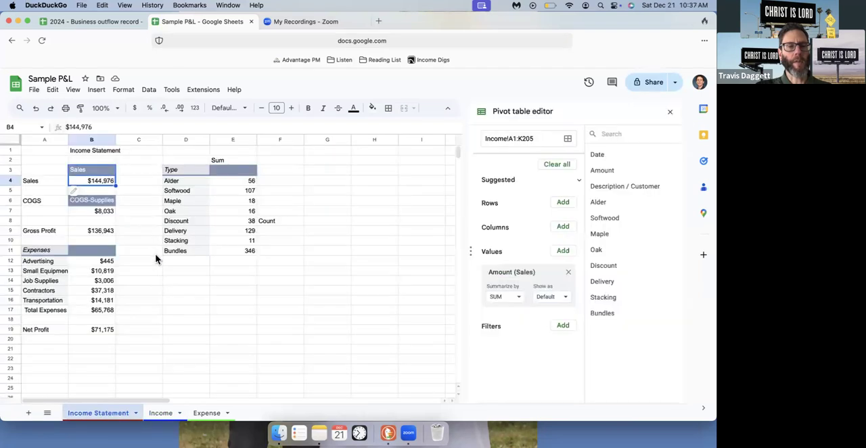
left_click(544, 145)
key("BackSpace")
type("6")
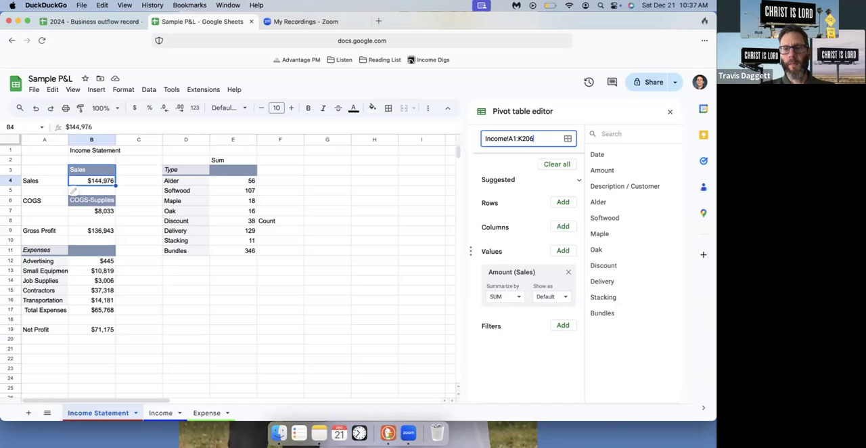
left_click(241, 323)
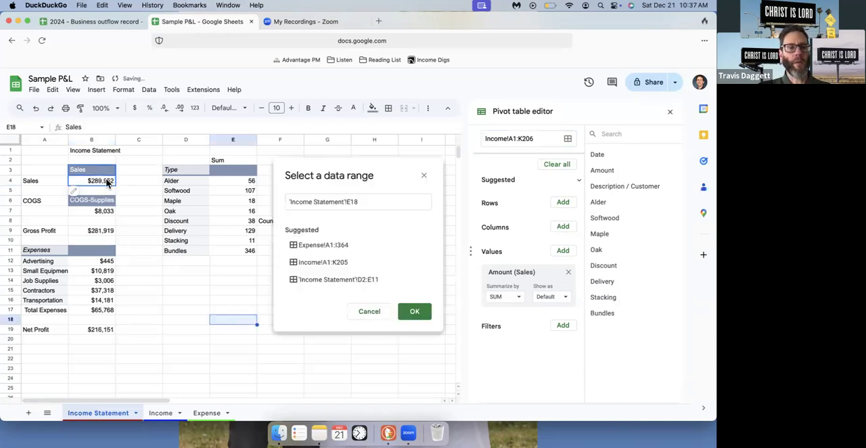
left_click(370, 316)
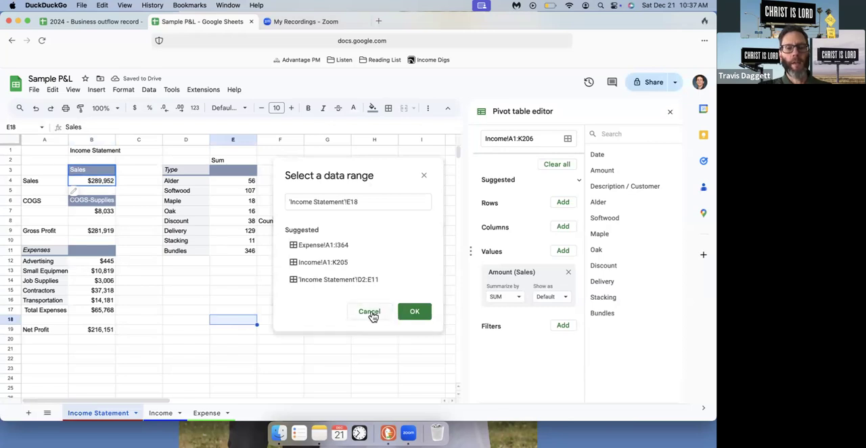
left_click(424, 176)
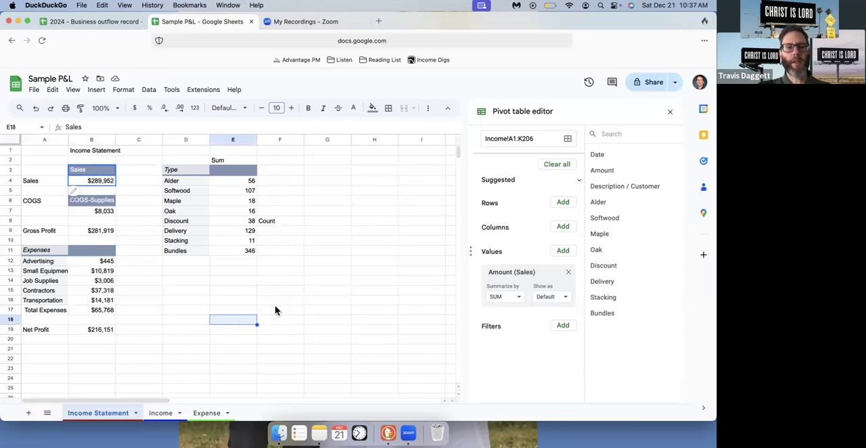
Delete the total in cell B206 of the Income sheet and return to the Income Statement sheet
left_click(161, 413)
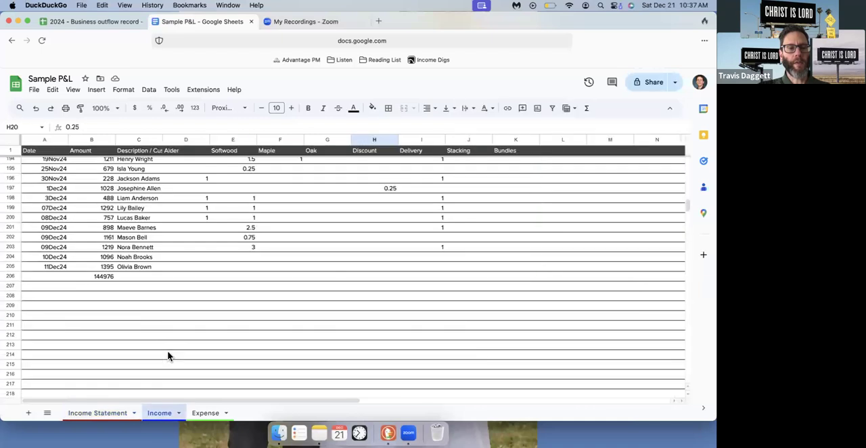
left_click(103, 277)
key("BackSpace")
key("Return")
left_click(103, 413)
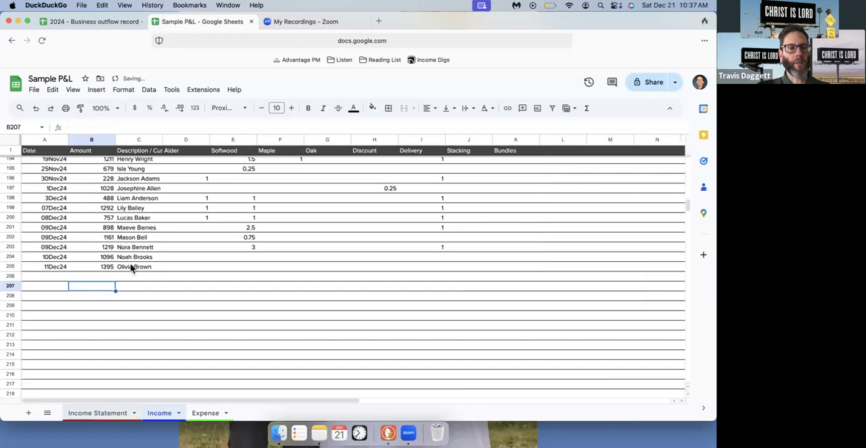